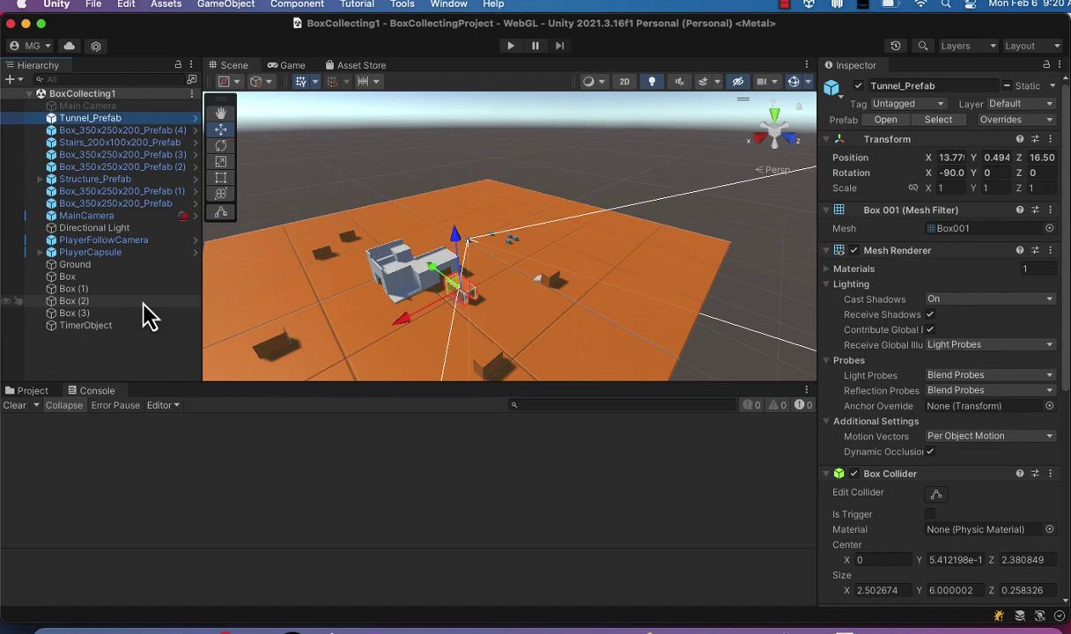
Show the Assets > MyScripts folder holding the collectObject and timer scripts.
{"action": "left_click", "coordinate": [41, 396]}
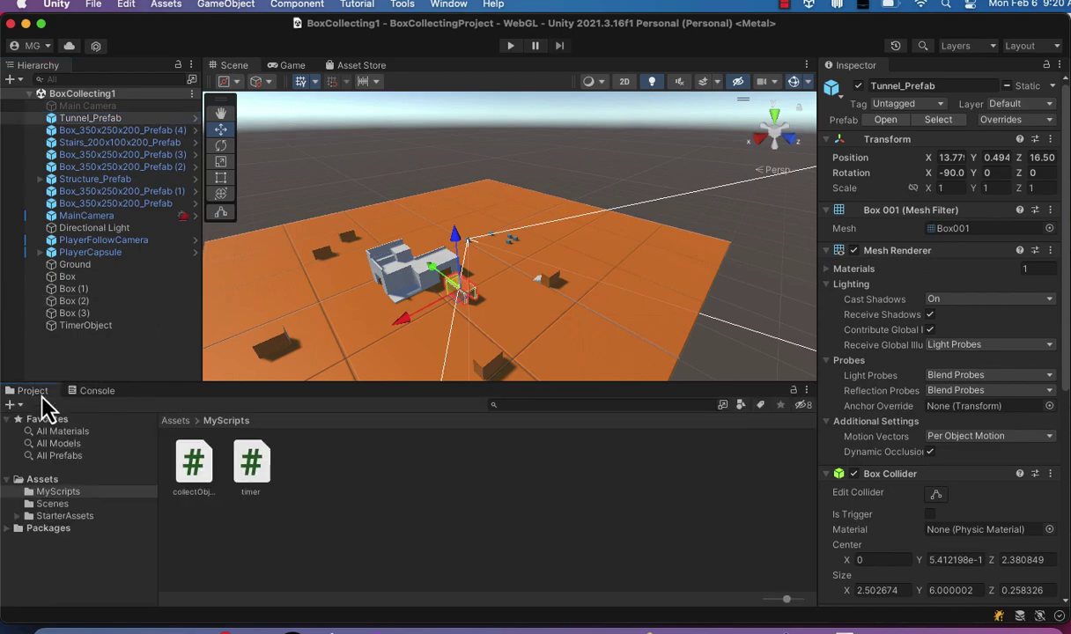
Open timer.cs in Visual Studio and add 'using UnityEngine.SceneManagement;' on line 4.
{"action": "double_click", "coordinate": [262, 486]}
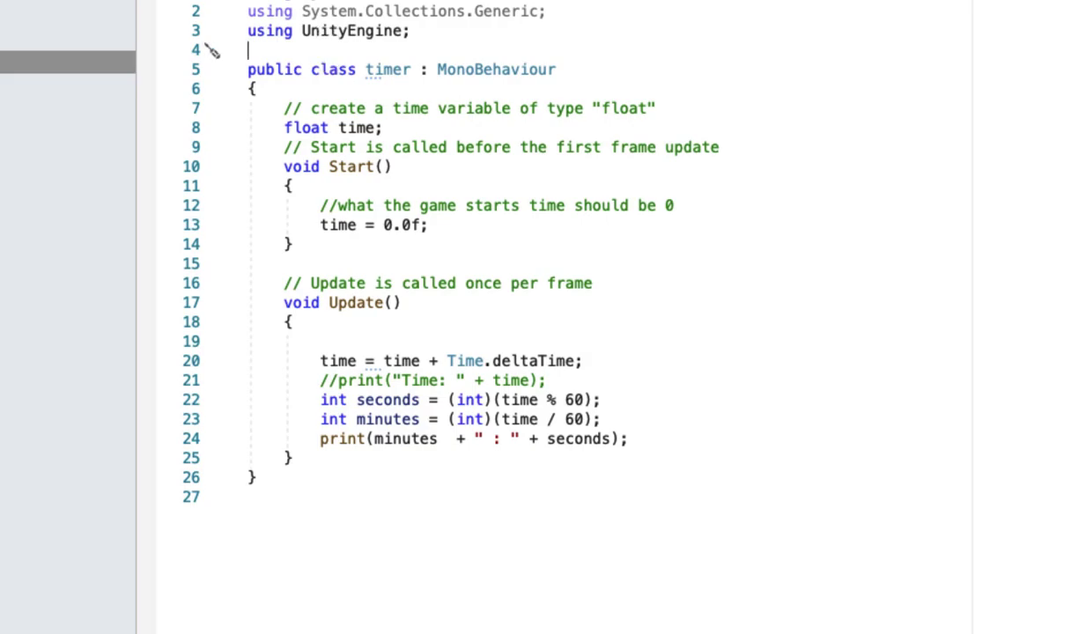
{"action": "type", "text": "using "}
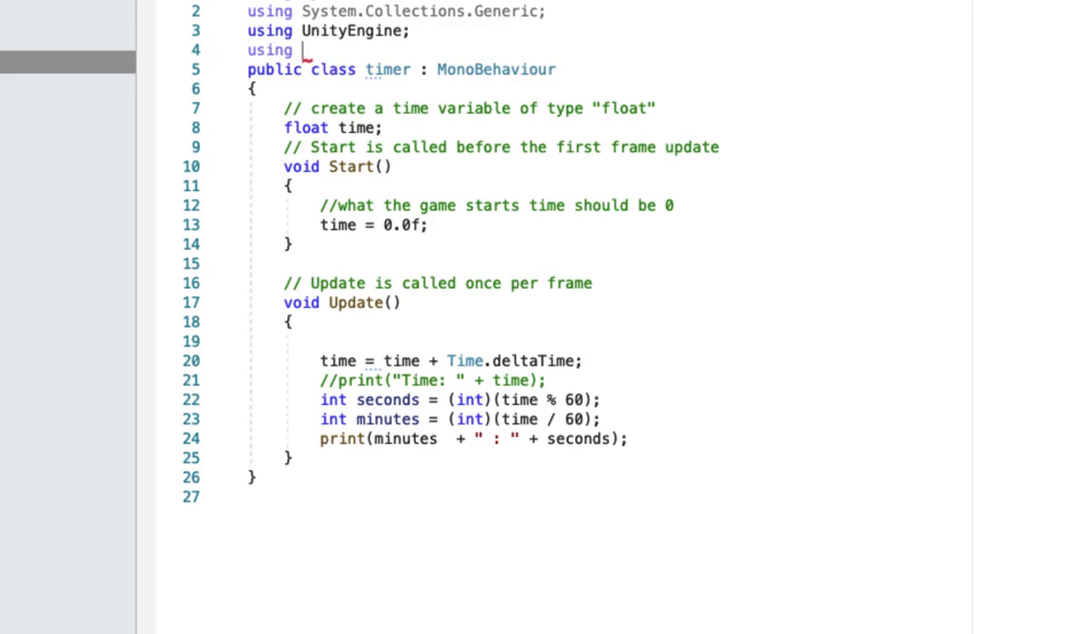
{"action": "type", "text": "Unti"}
{"action": "key", "text": "BackSpace"}
{"action": "key", "text": "BackSpace"}
{"action": "key", "text": "BackSpace"}
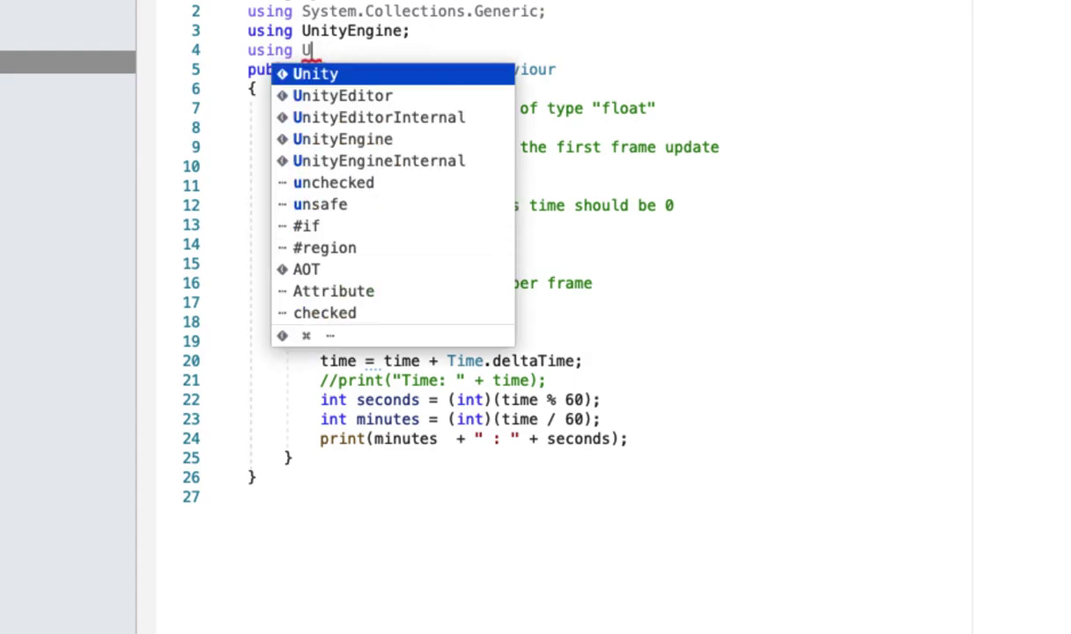
{"action": "type", "text": "n"}
{"action": "key", "text": "Return"}
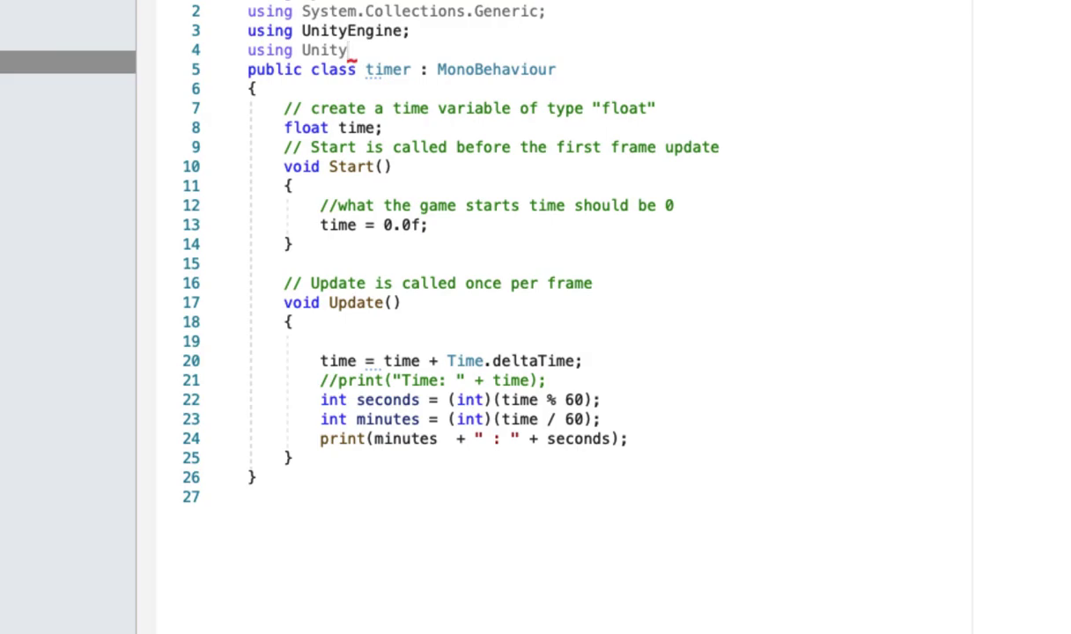
{"action": "type", "text": "Engin"}
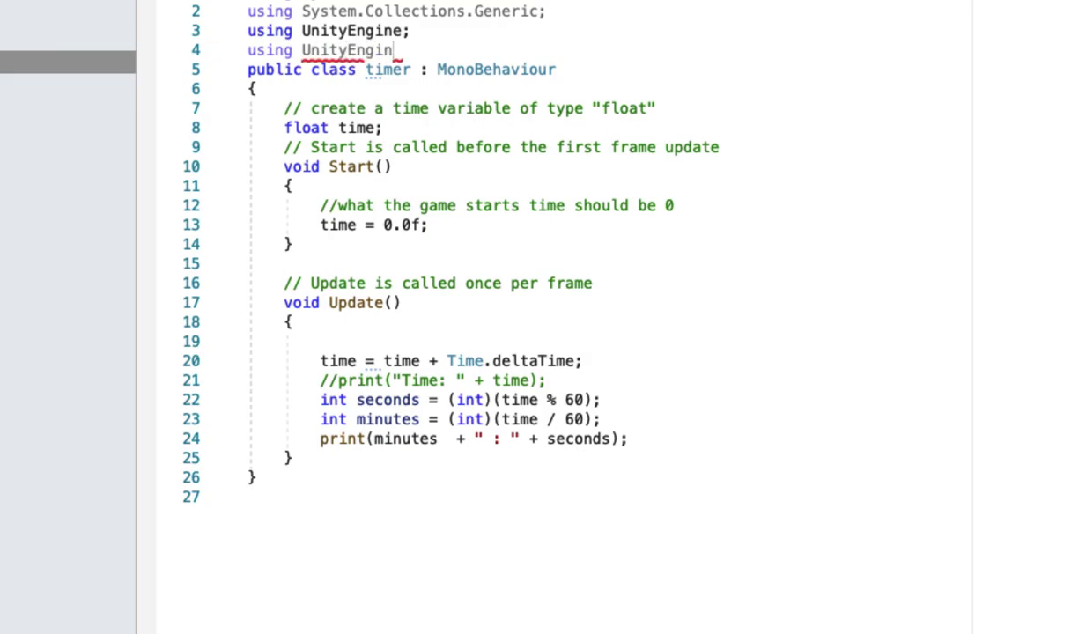
{"action": "type", "text": "e"}
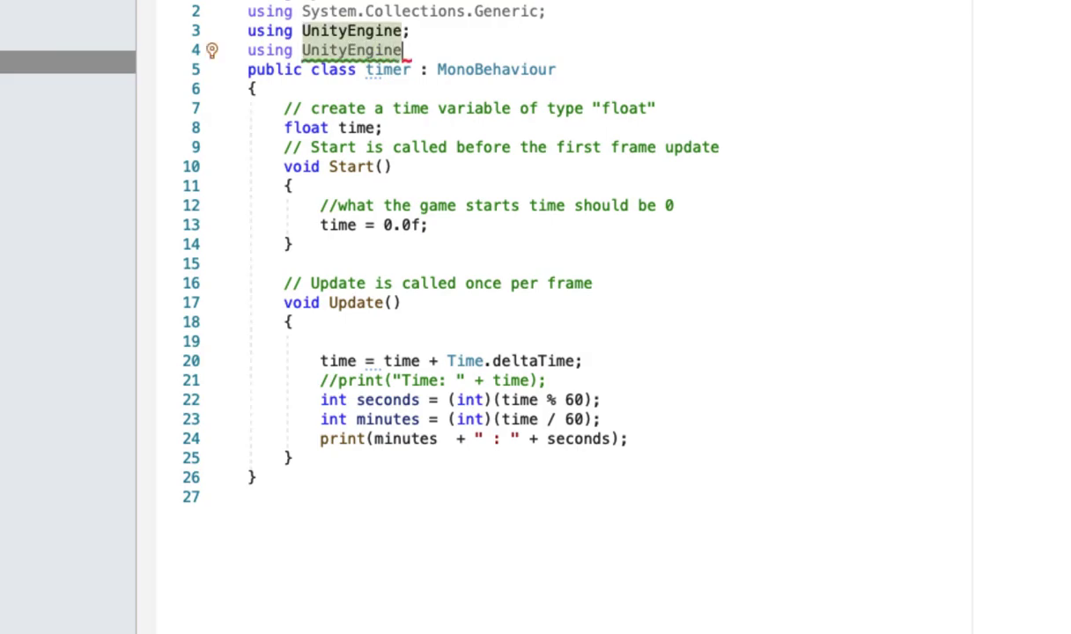
{"action": "type", "text": ".S"}
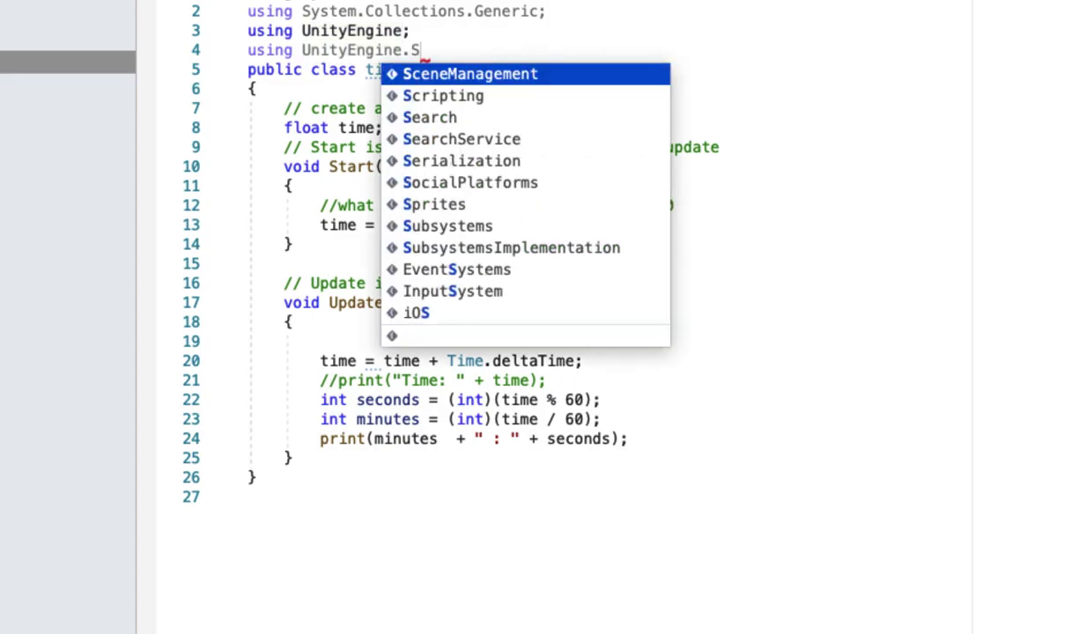
{"action": "type", "text": "c"}
{"action": "key", "text": "Return"}
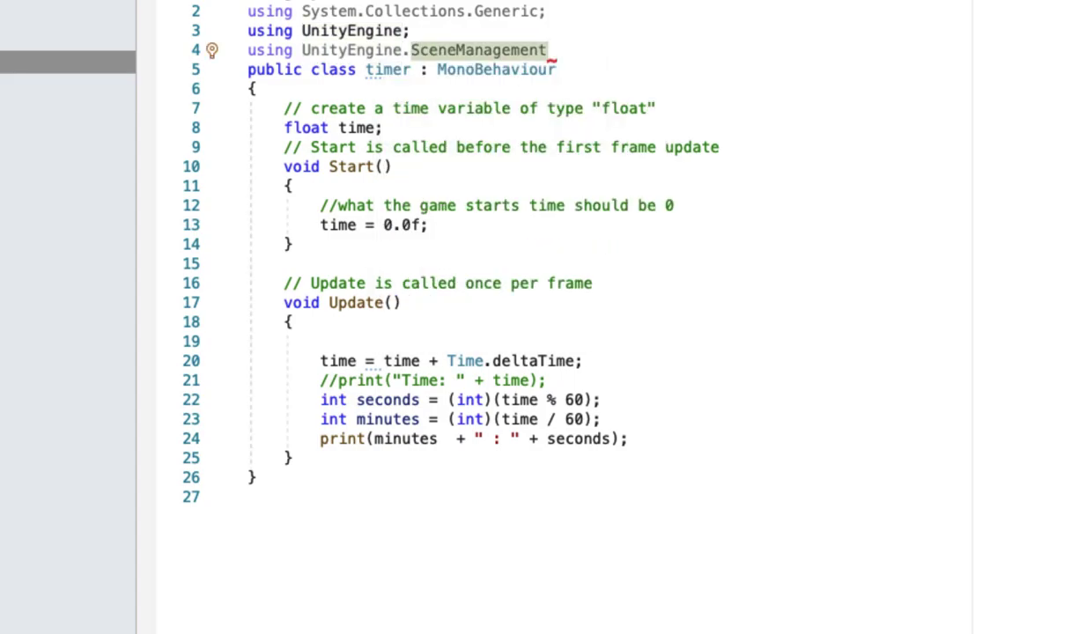
{"action": "type", "text": ";"}
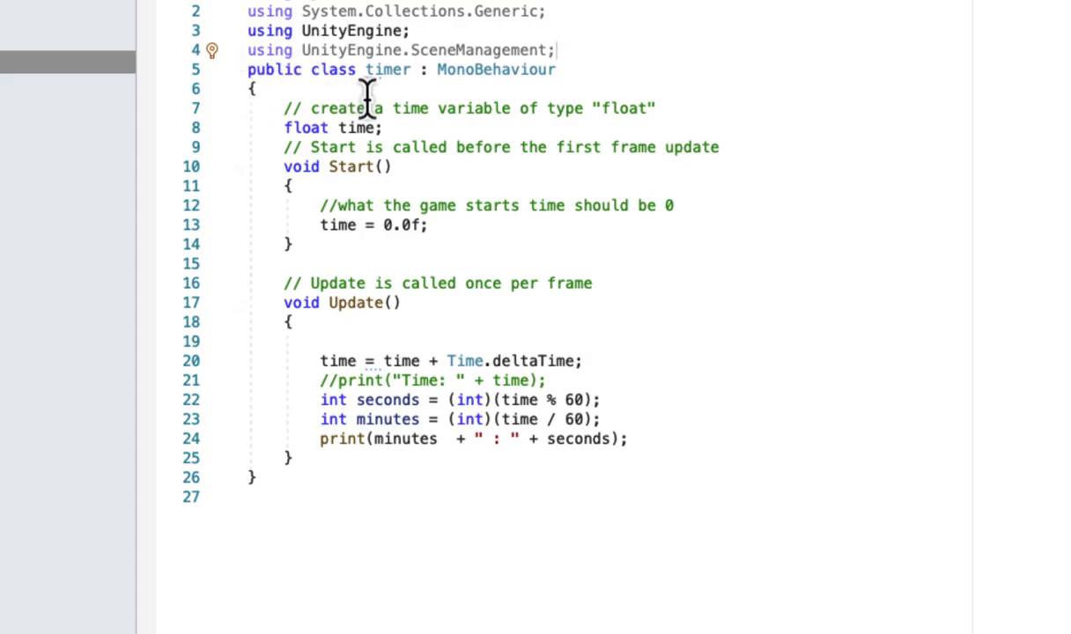
Save timer.cs, add a blank line below the usings and a new line after Update's print.
{"action": "key", "text": "ctrl+s"}
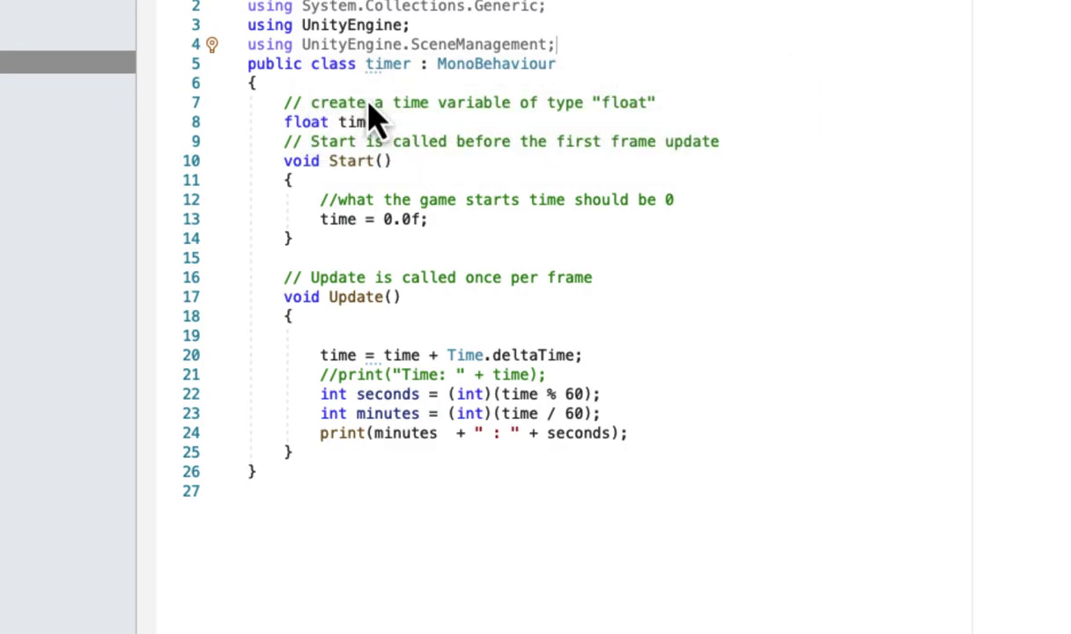
{"action": "key", "text": "Return"}
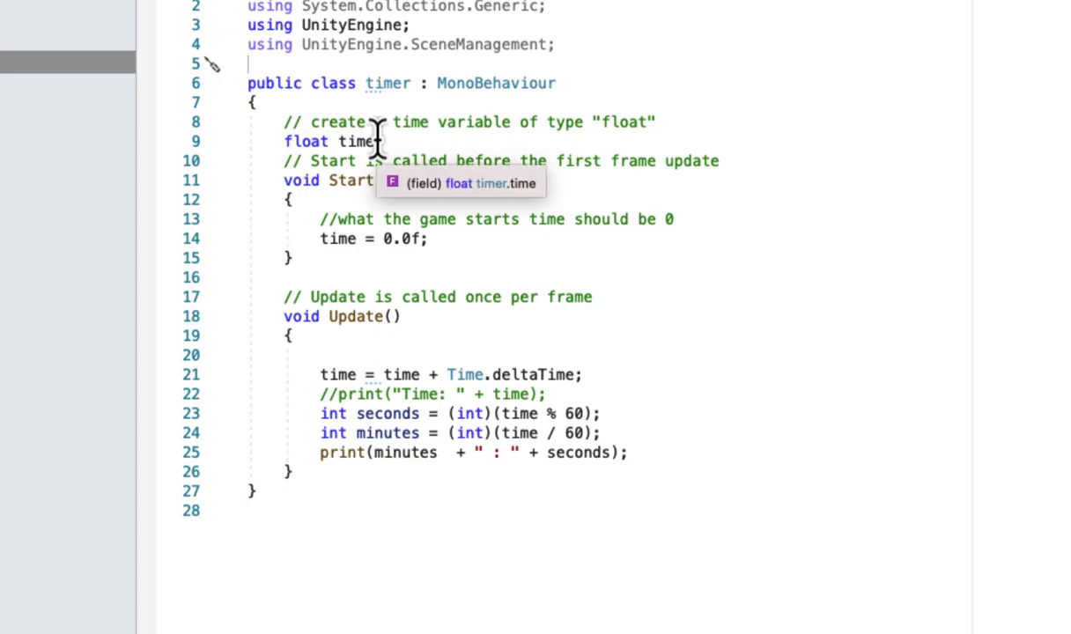
{"action": "scroll", "coordinate": [377, 136], "scroll_direction": "down", "scroll_amount": 4}
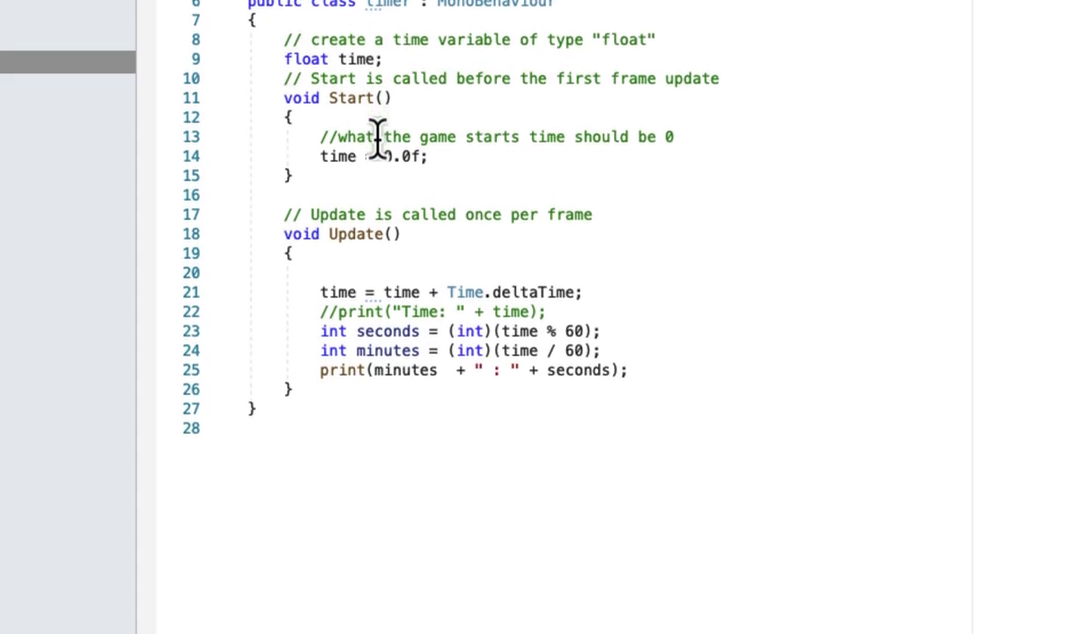
{"action": "scroll", "coordinate": [377, 137], "scroll_direction": "up", "scroll_amount": 1}
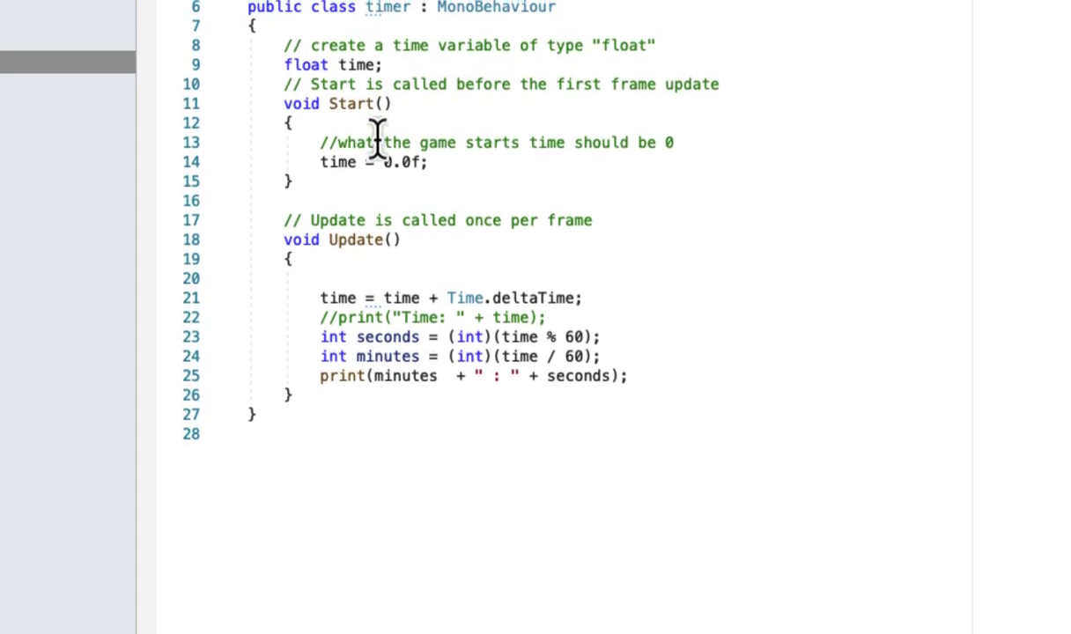
{"action": "scroll", "coordinate": [377, 136], "scroll_direction": "up", "scroll_amount": 1}
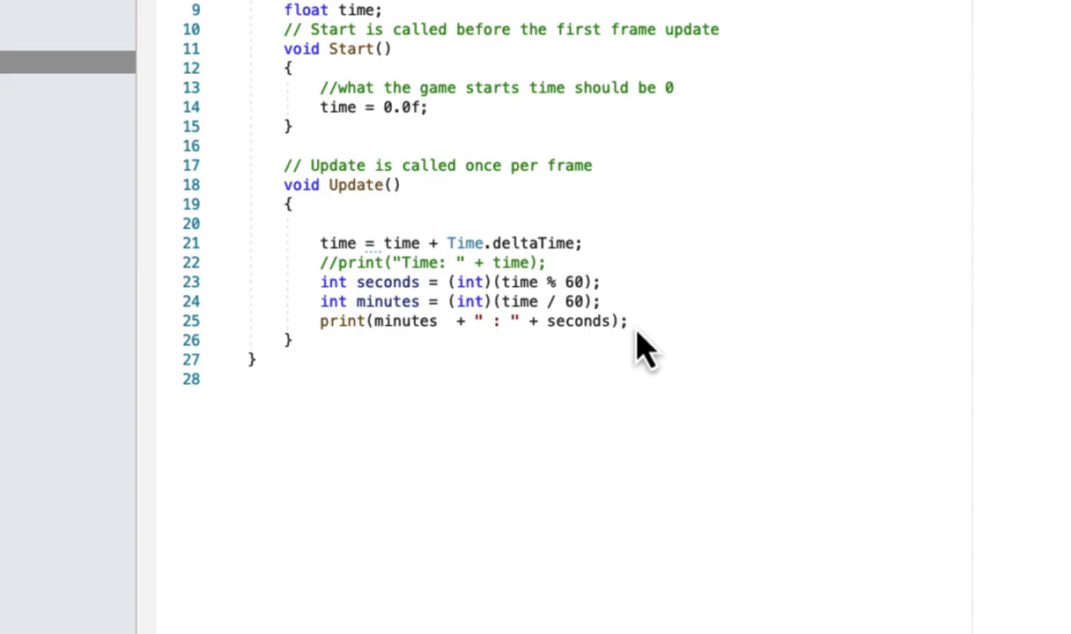
{"action": "key", "text": "Return"}
{"action": "key", "text": "Return"}
Add an if (time > 120) block with braces and an empty body line in Update.
{"action": "type", "text": "if"}
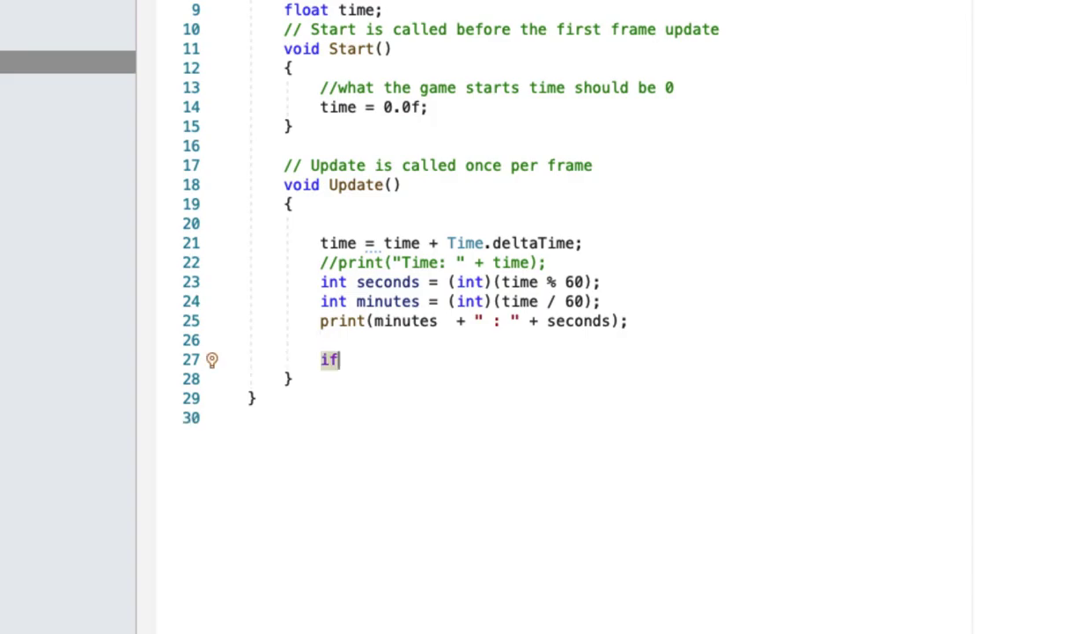
{"action": "type", "text": "()"}
{"action": "key", "text": "Left"}
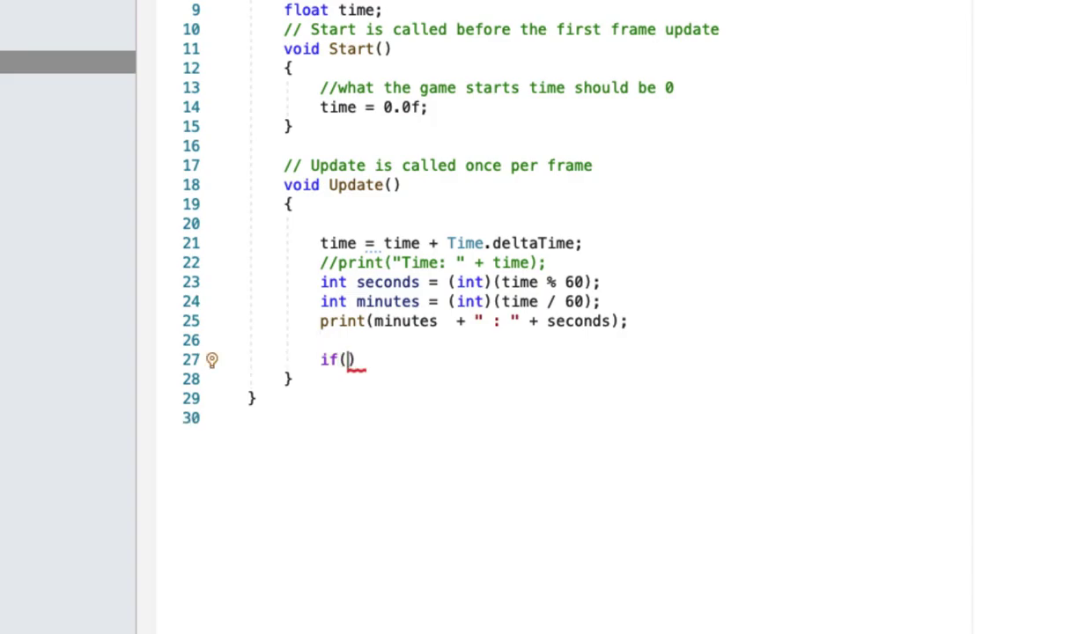
{"action": "type", "text": "time"}
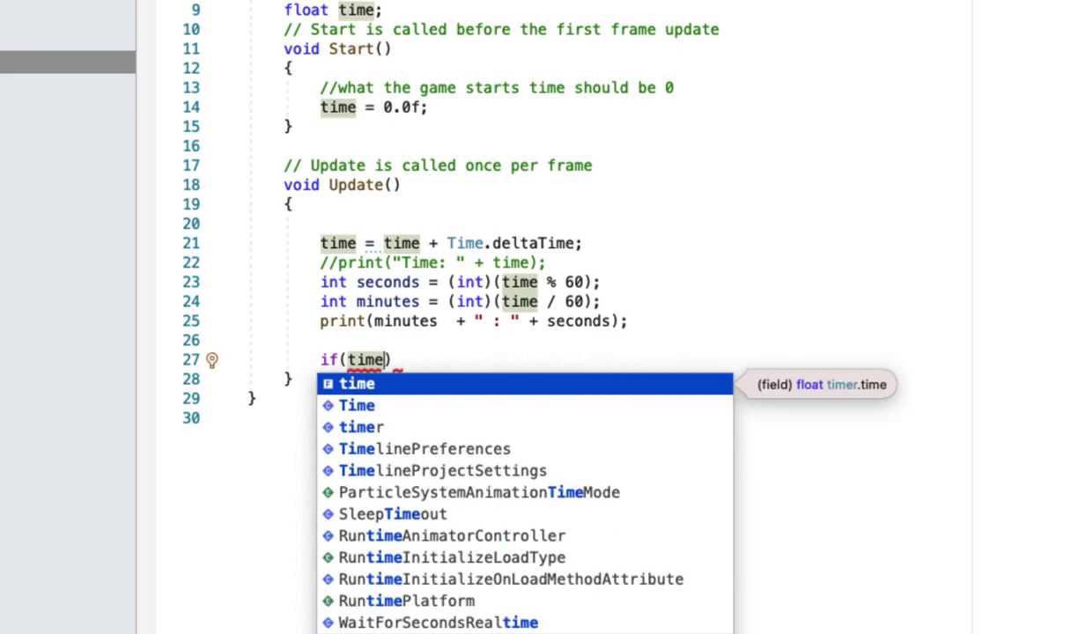
{"action": "type", "text": " >"}
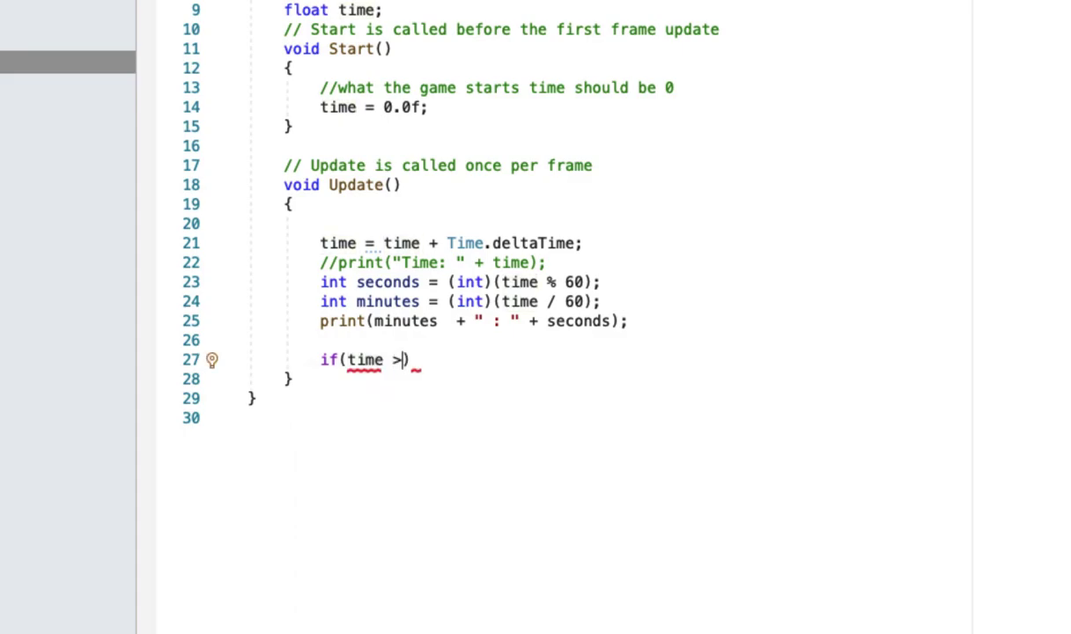
{"action": "type", "text": " 12"}
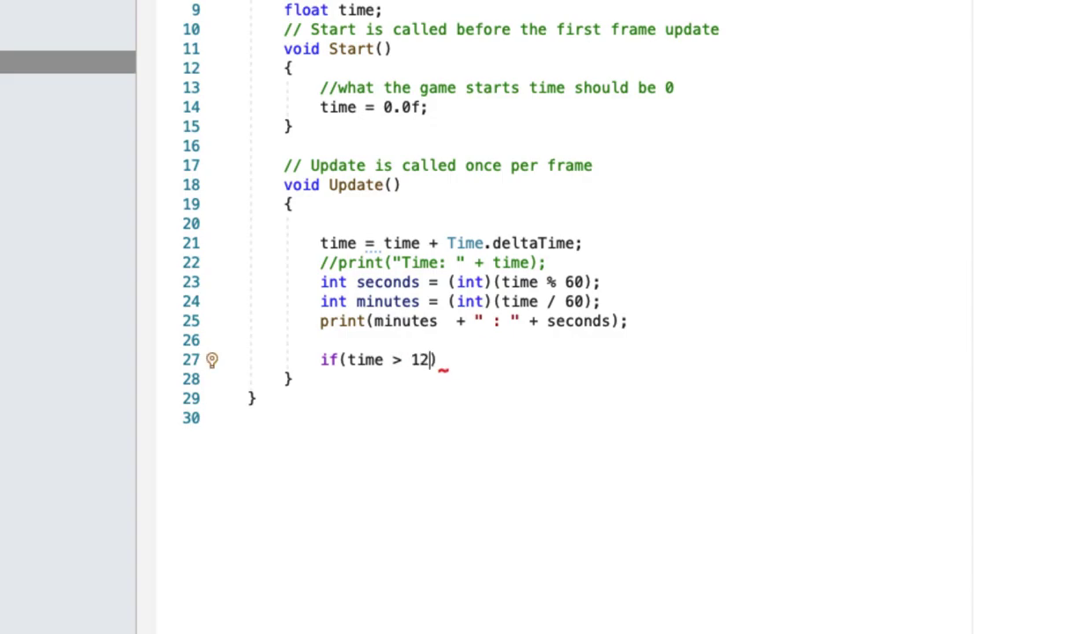
{"action": "type", "text": "0"}
{"action": "key", "text": "Right"}
{"action": "key", "text": "Return"}
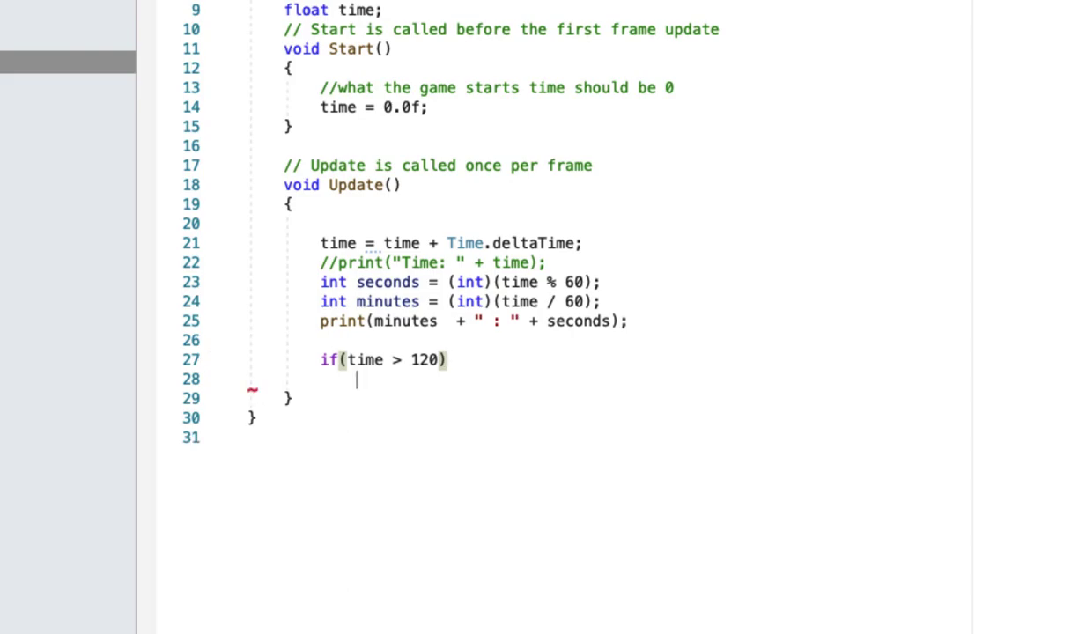
{"action": "type", "text": "{"}
{"action": "key", "text": "Down"}
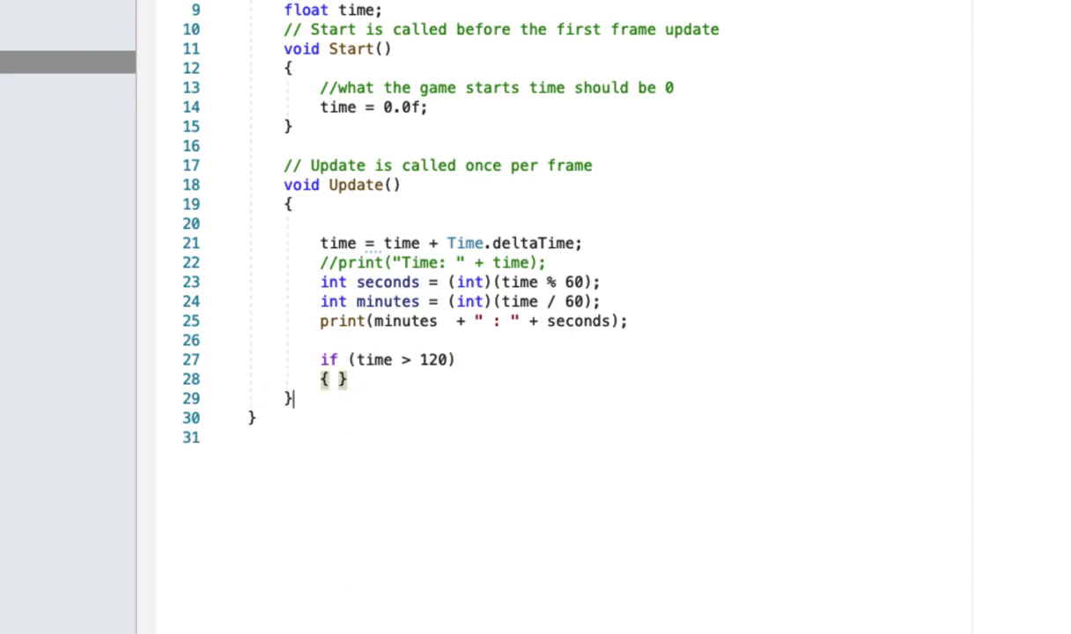
{"action": "key", "text": "Up"}
{"action": "key", "text": "Left"}
{"action": "key", "text": "Return"}
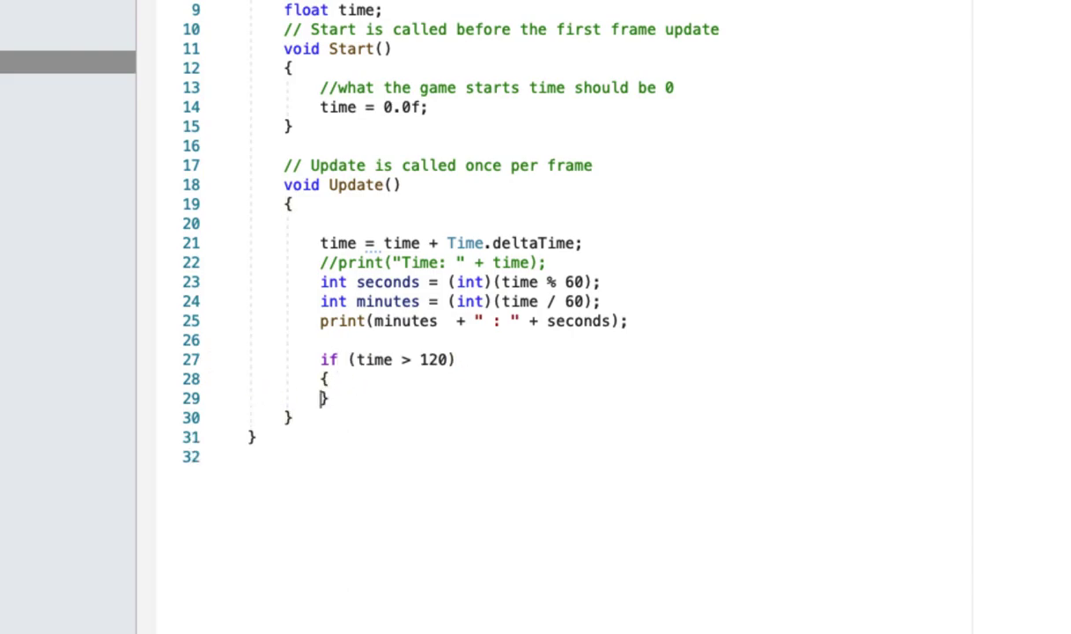
{"action": "key", "text": "Return"}
{"action": "key", "text": "Up"}
Write print("time Up!") inside the if block.
{"action": "type", "text": "print"}
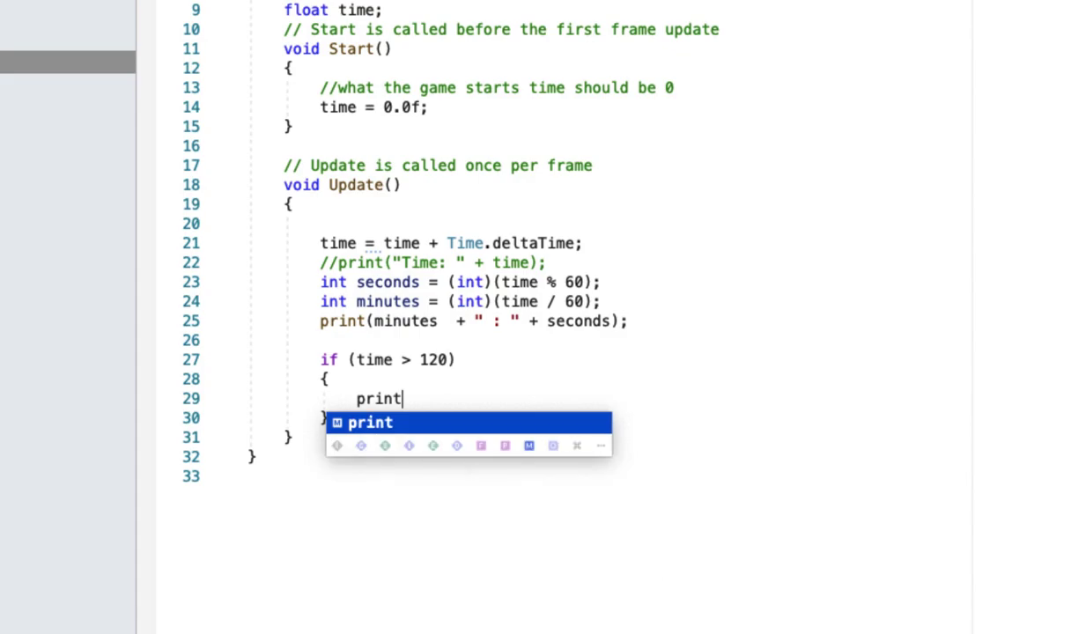
{"action": "type", "text": "("}
{"action": "key", "text": "ctrl+space"}
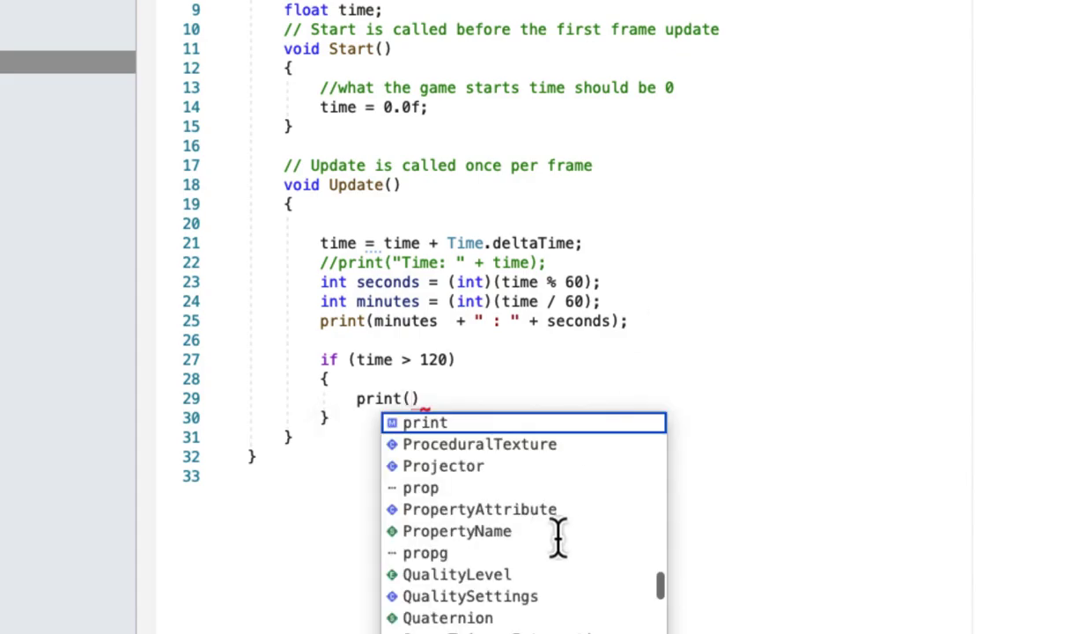
{"action": "type", "text": "Time"}
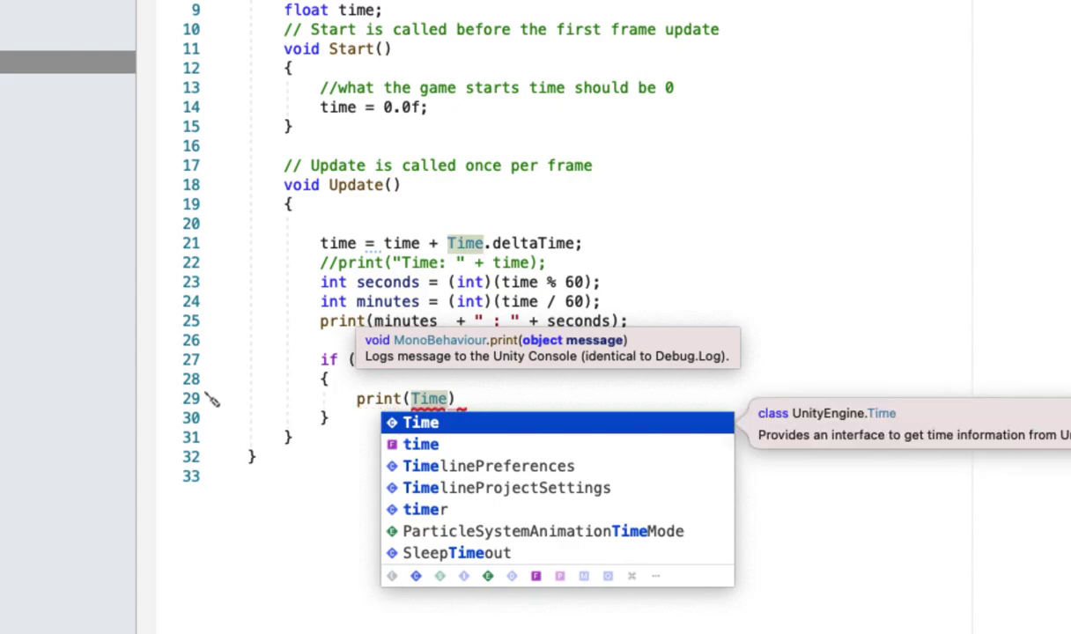
{"action": "key", "text": "BackSpace"}
{"action": "key", "text": "BackSpace"}
{"action": "key", "text": "BackSpace"}
{"action": "type", "text": "I"}
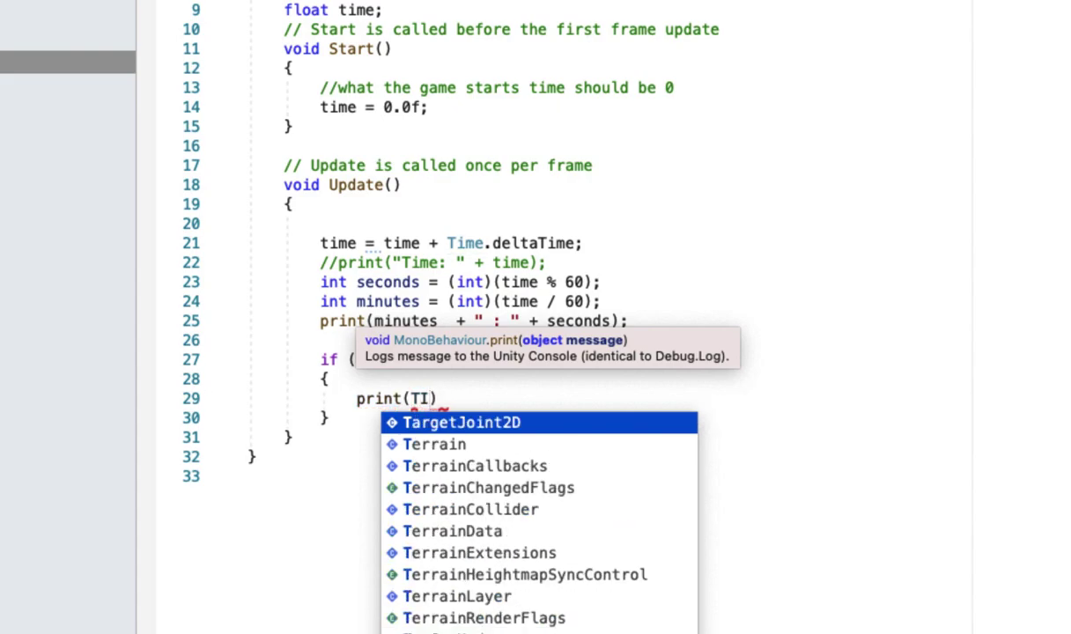
{"action": "type", "text": "ME UP"}
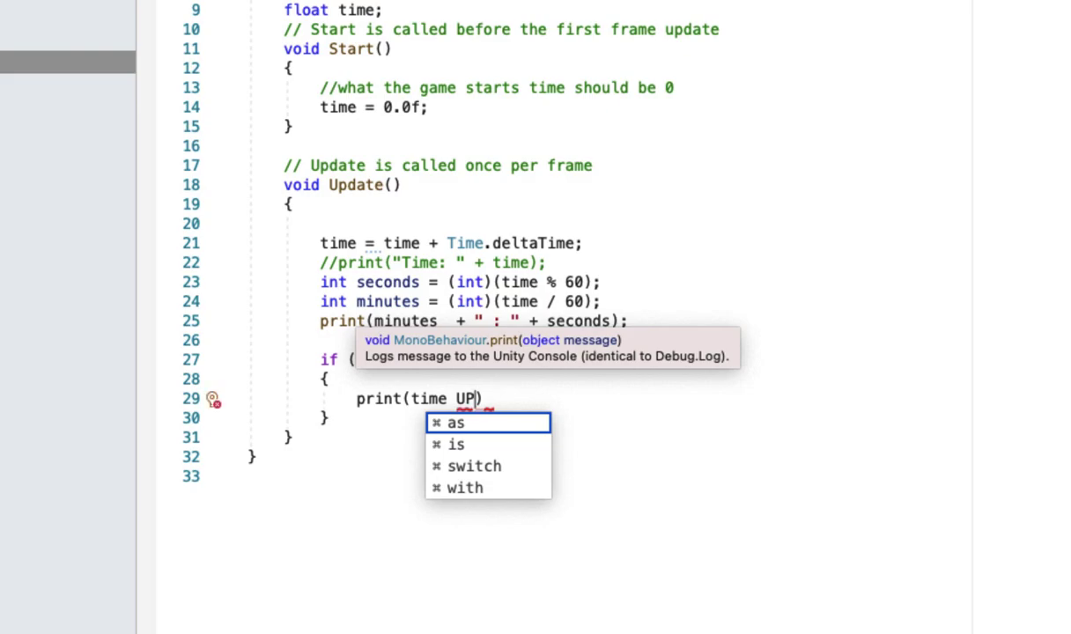
{"action": "key", "text": "BackSpace"}
{"action": "type", "text": "p\""}
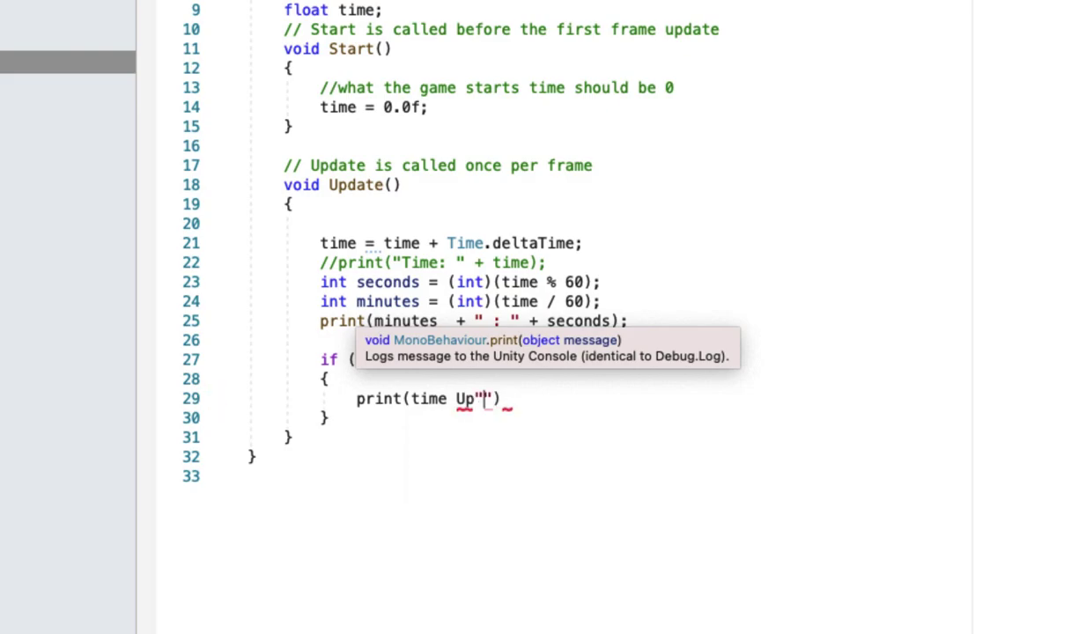
{"action": "key", "text": "BackSpace"}
{"action": "key", "text": "Left"}
{"action": "key", "text": "Left"}
{"action": "key", "text": "Left"}
{"action": "key", "text": "Left"}
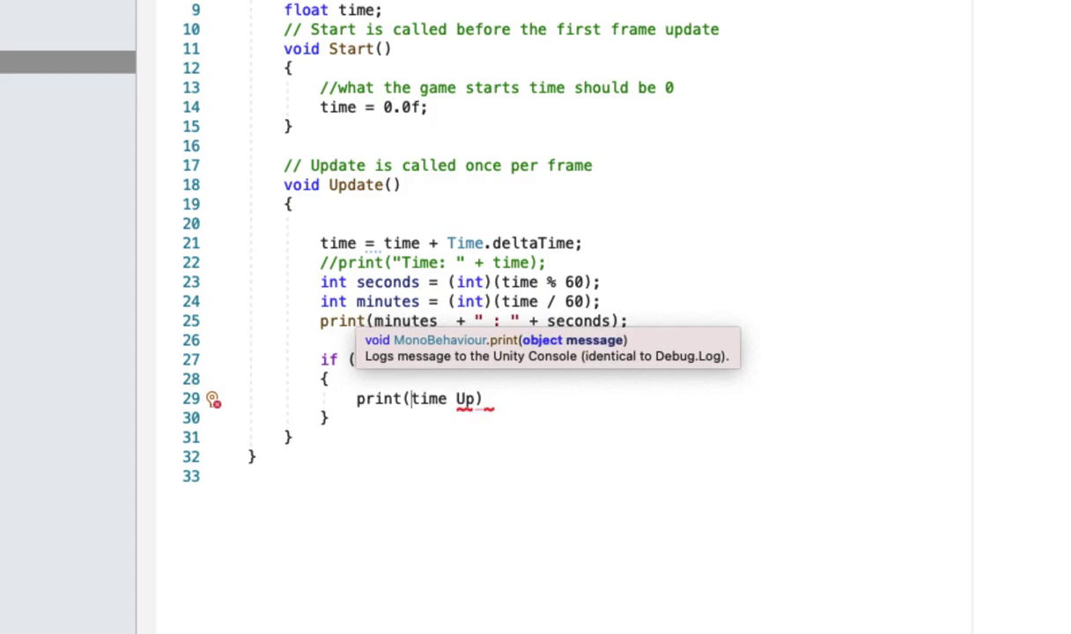
{"action": "type", "text": "\""}
{"action": "key", "text": "Right"}
{"action": "key", "text": "Right"}
{"action": "key", "text": "Right"}
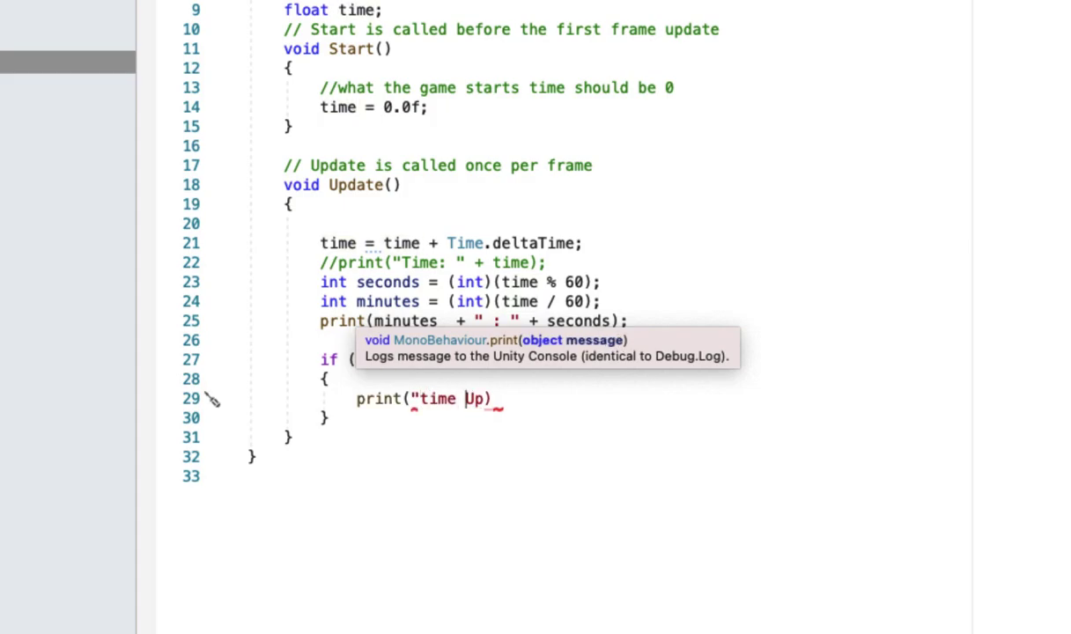
{"action": "key", "text": "Right"}
{"action": "key", "text": "Right"}
{"action": "type", "text": "\""}
{"action": "key", "text": "Left"}
{"action": "type", "text": "!"}
{"action": "key", "text": "Right"}
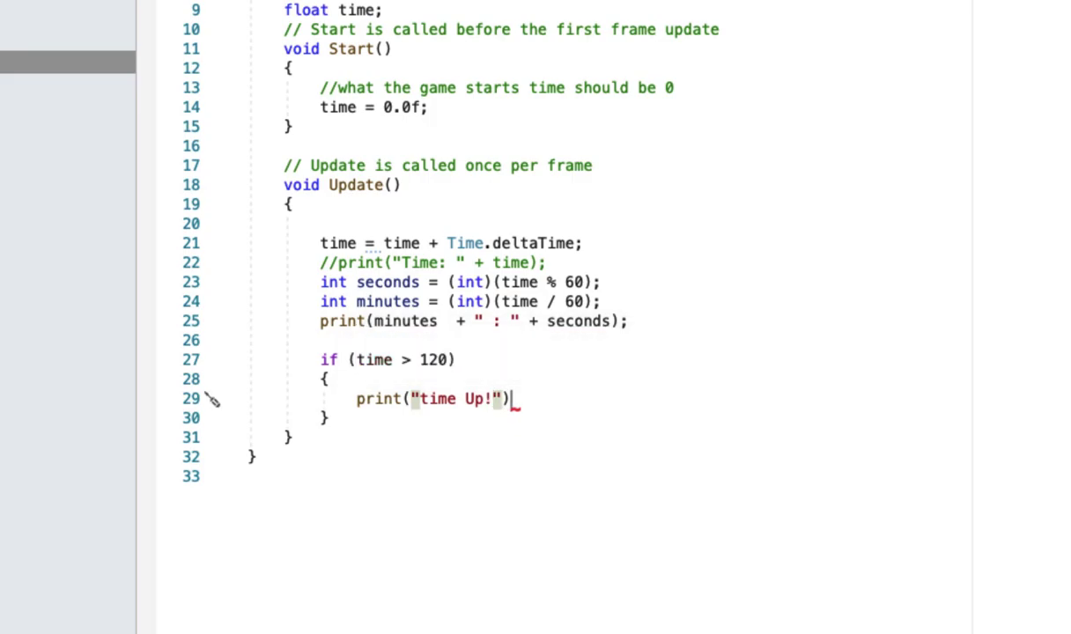
{"action": "key", "text": "Right"}
Add an indented empty line after the print call inside the if block.
{"action": "key", "text": "Return"}
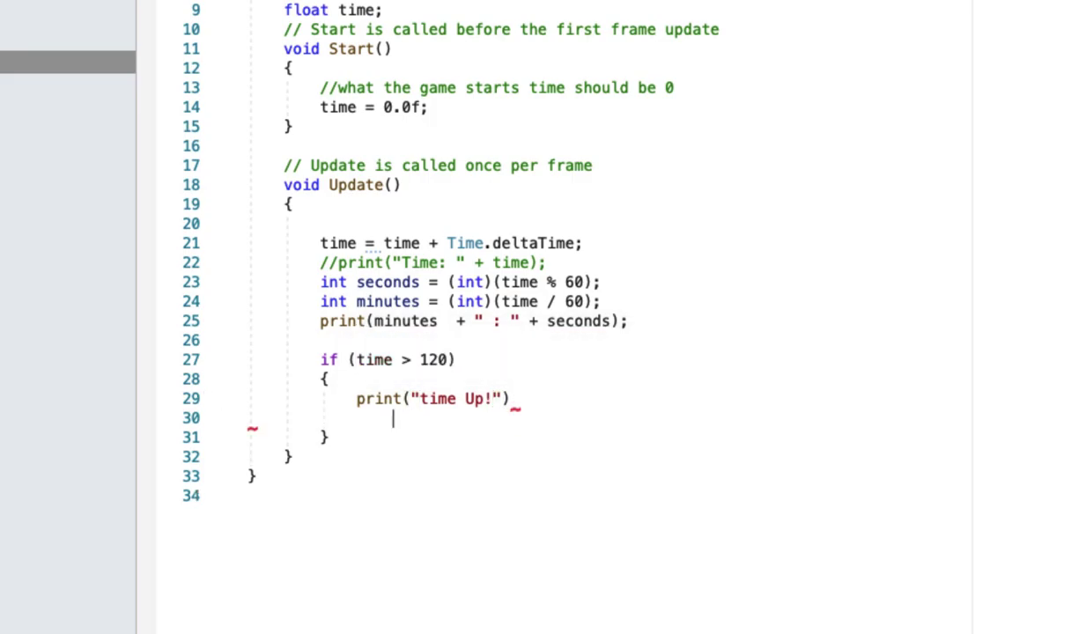
{"action": "key", "text": "Home"}
{"action": "key", "text": "Down"}
{"action": "key", "text": "Up"}
{"action": "key", "text": "Tab"}
{"action": "key", "text": "Tab"}
{"action": "key", "text": "Tab"}
Call SceneManager.LoadScene("BoxCollecting1"); inside the time-up block.
{"action": "type", "text": "Scene"}
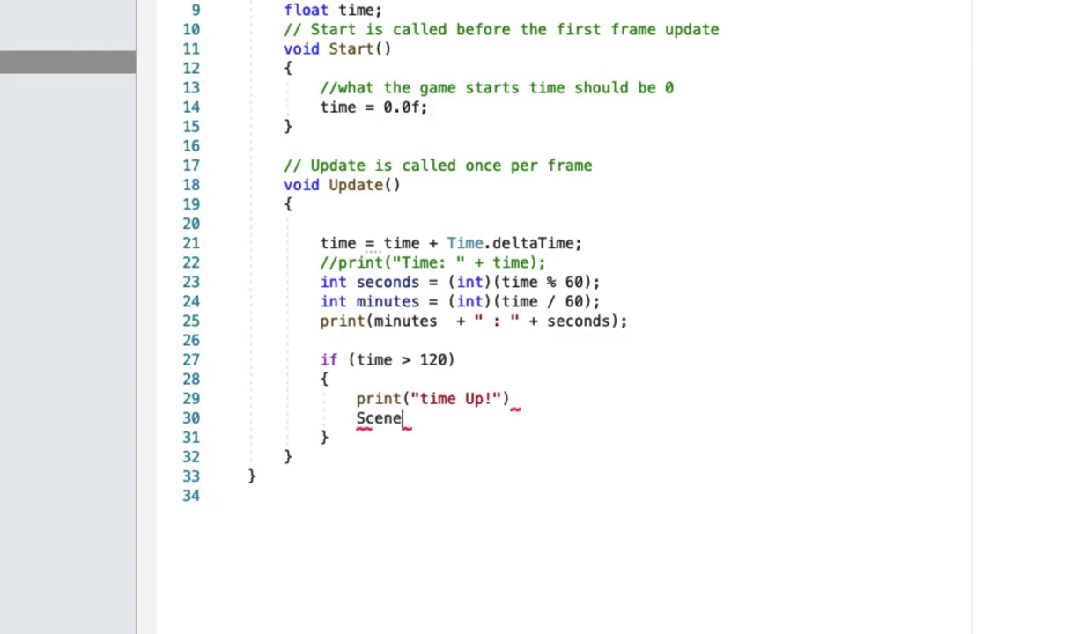
{"action": "type", "text": "."}
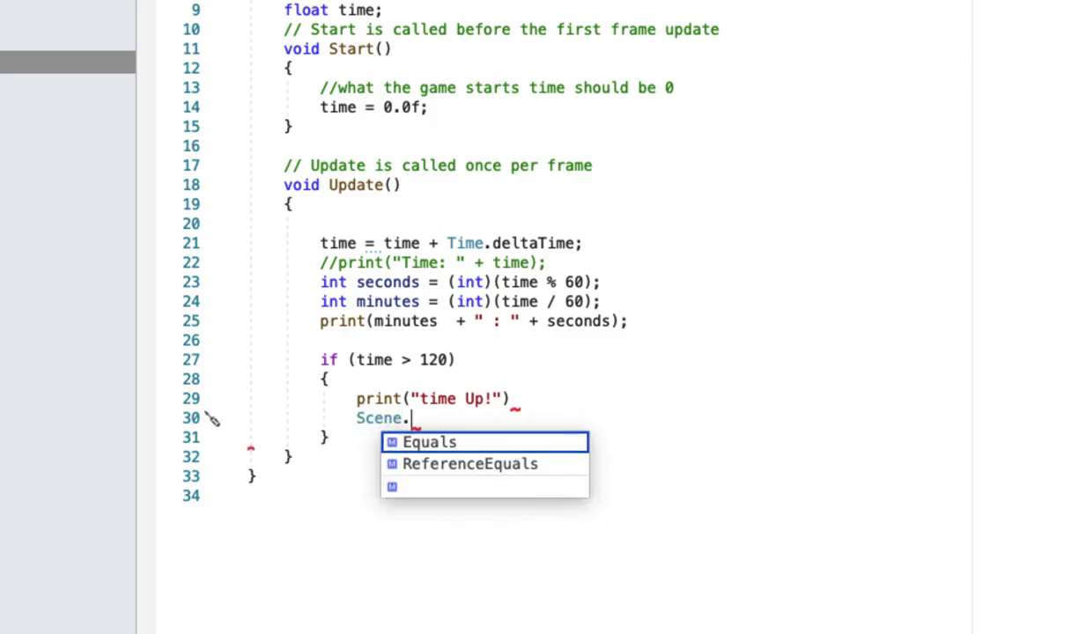
{"action": "type", "text": "Man"}
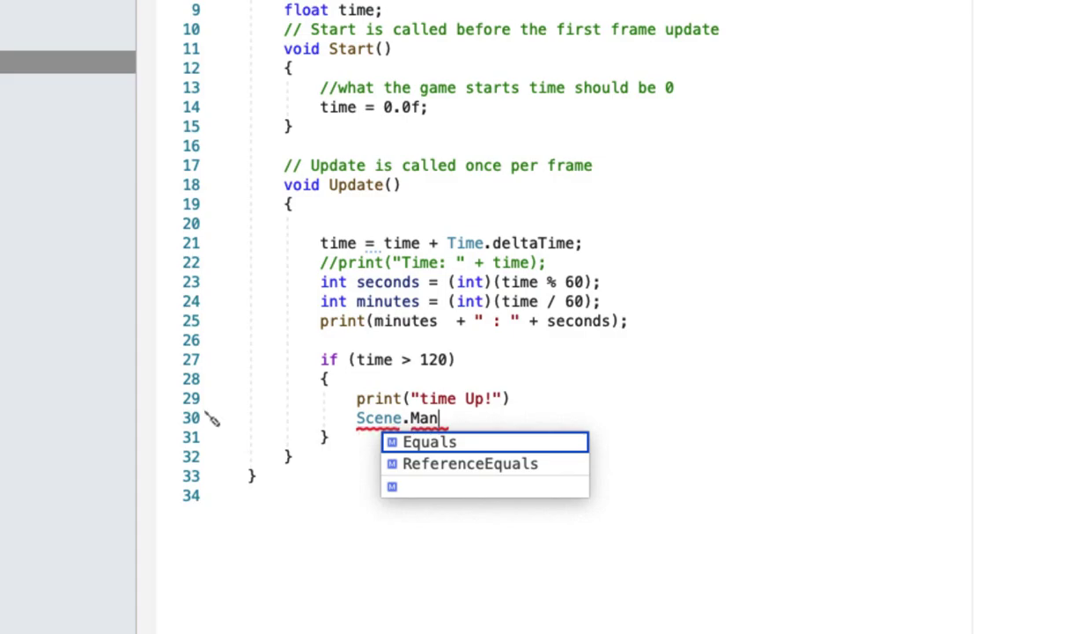
{"action": "type", "text": "ager"}
{"action": "key", "text": "BackSpace"}
{"action": "key", "text": "BackSpace"}
{"action": "key", "text": "BackSpace"}
{"action": "key", "text": "BackSpace"}
{"action": "key", "text": "BackSpace"}
{"action": "key", "text": "BackSpace"}
{"action": "key", "text": "BackSpace"}
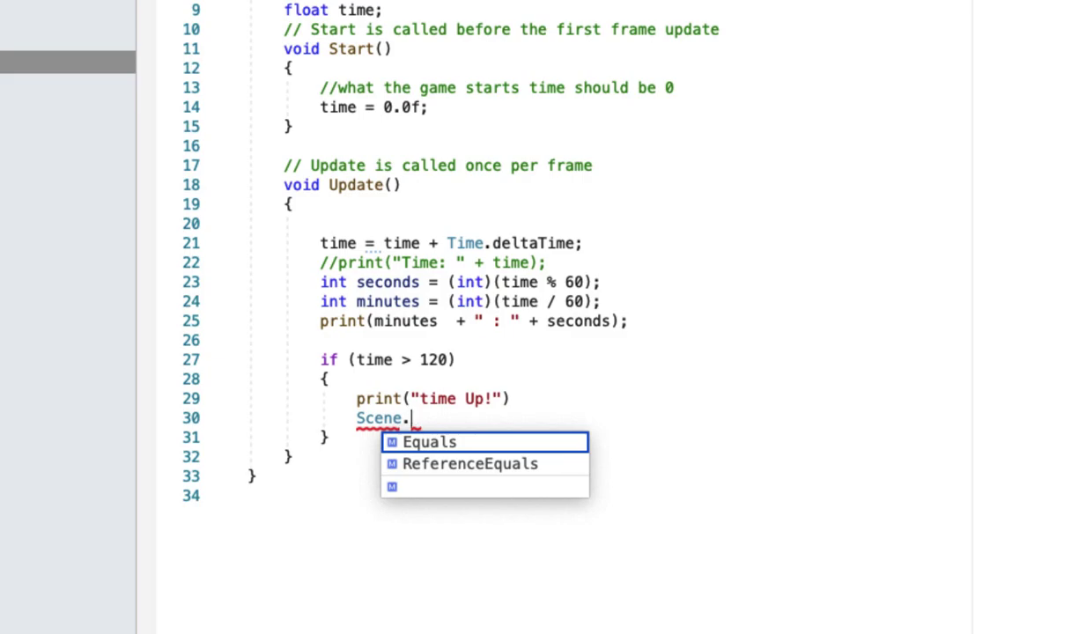
{"action": "key", "text": "BackSpace"}
{"action": "type", "text": "Man"}
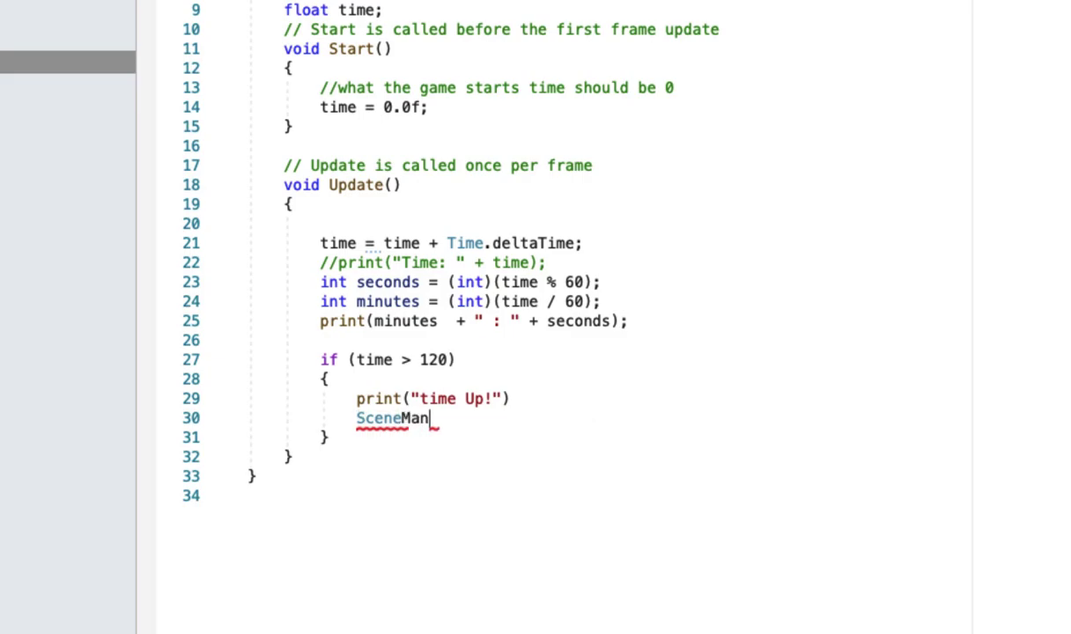
{"action": "type", "text": "a"}
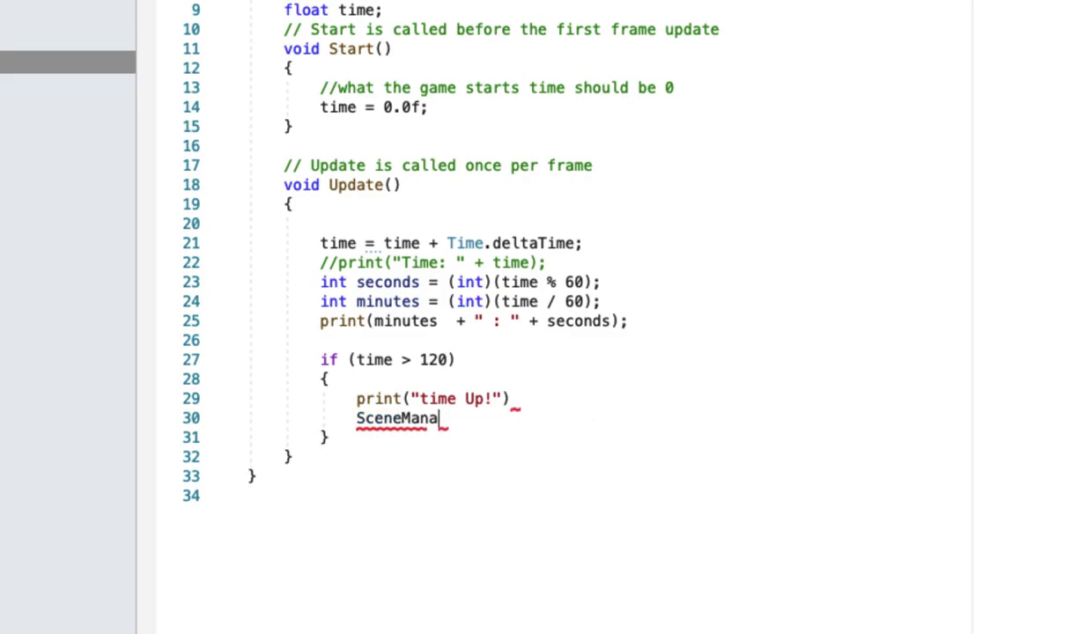
{"action": "type", "text": "ger"}
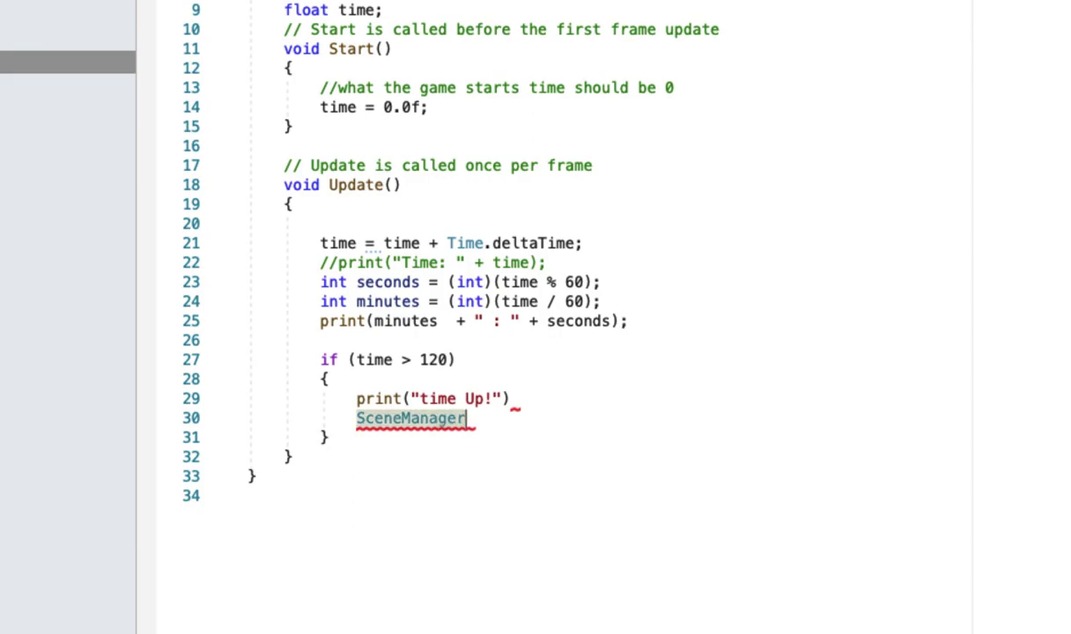
{"action": "type", "text": ".L"}
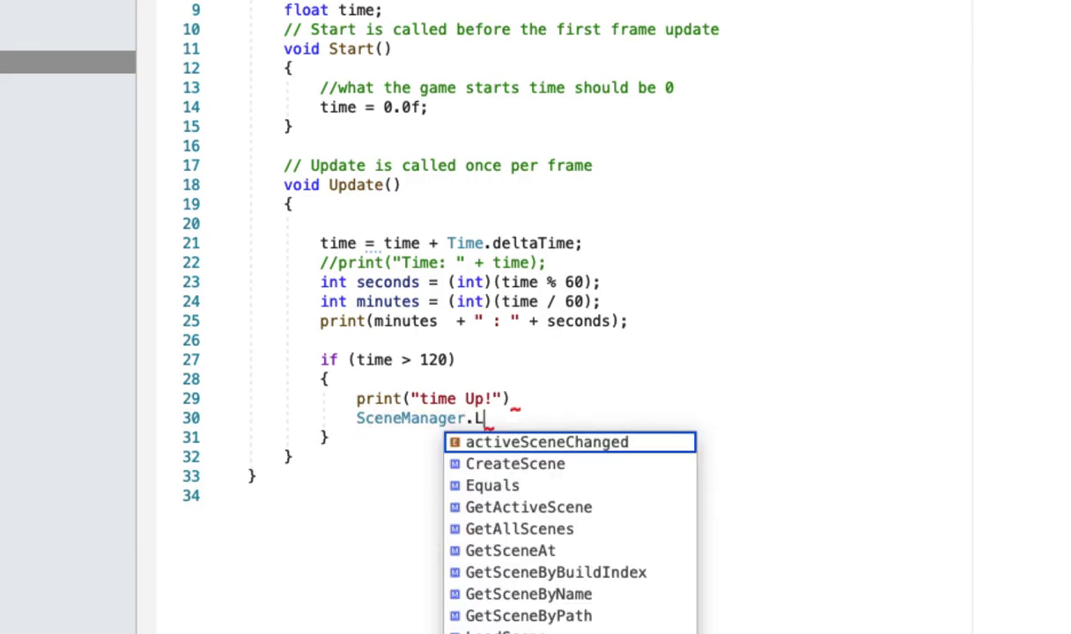
{"action": "type", "text": "o"}
{"action": "key", "text": "Return"}
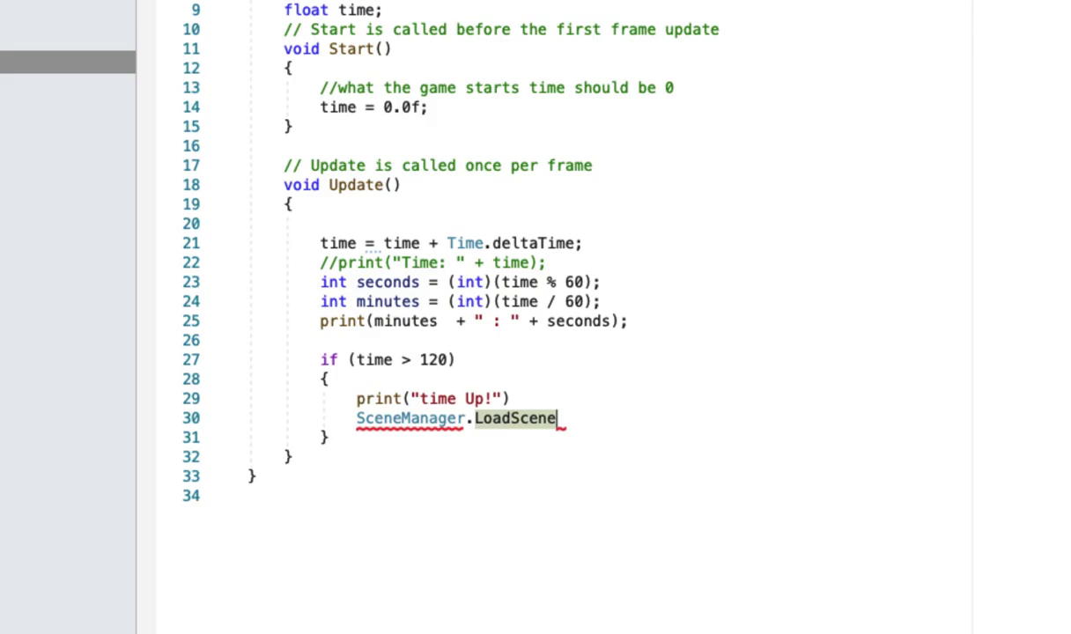
{"action": "type", "text": "();"}
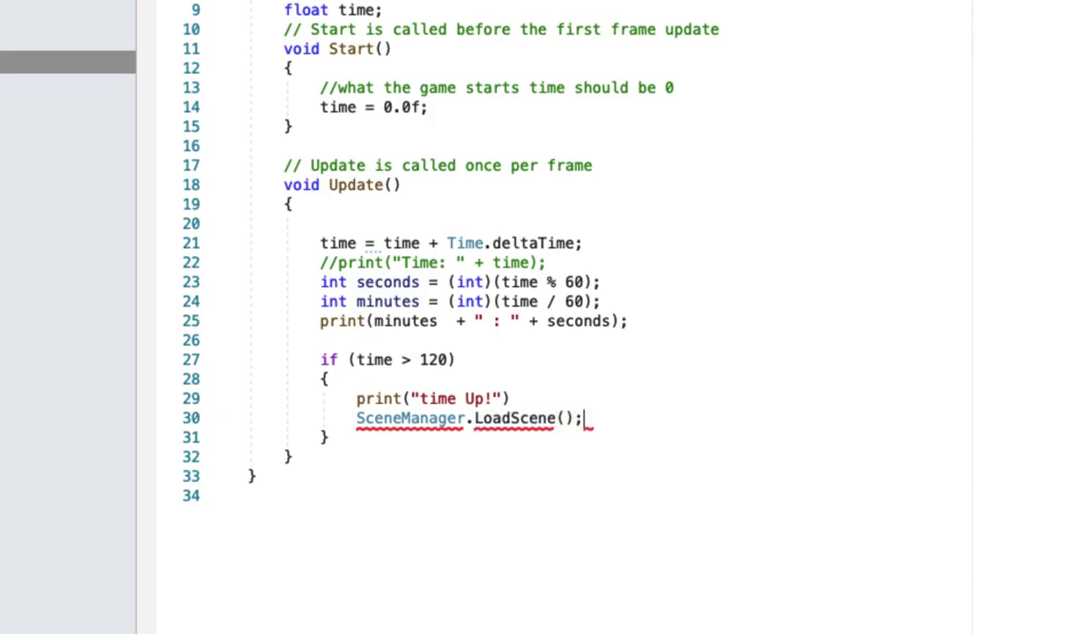
{"action": "key", "text": "Left"}
{"action": "key", "text": "Left"}
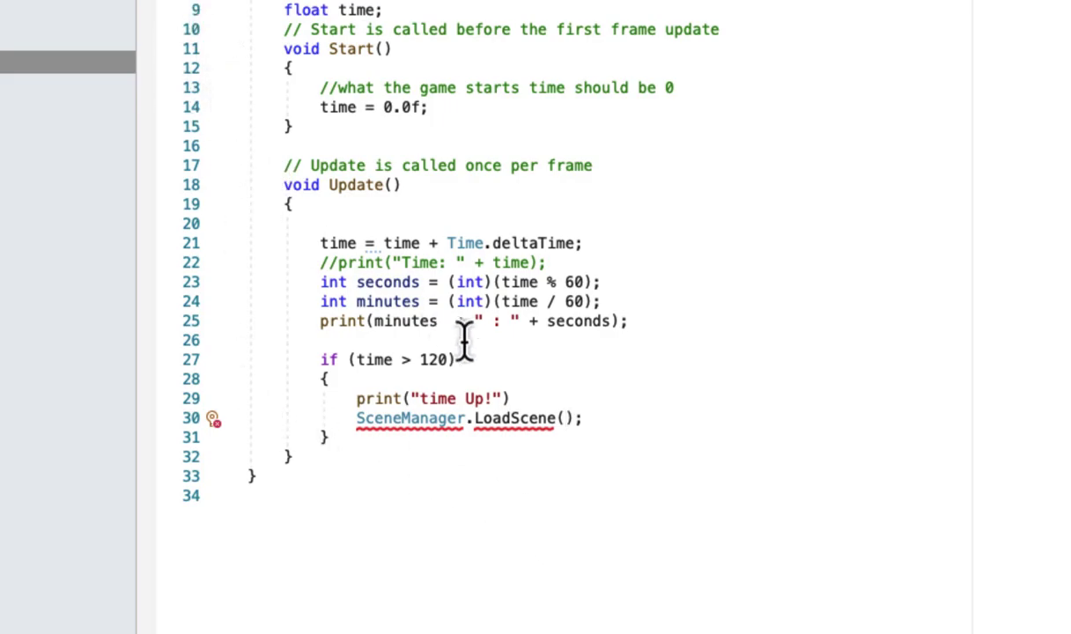
{"action": "type", "text": "\""}
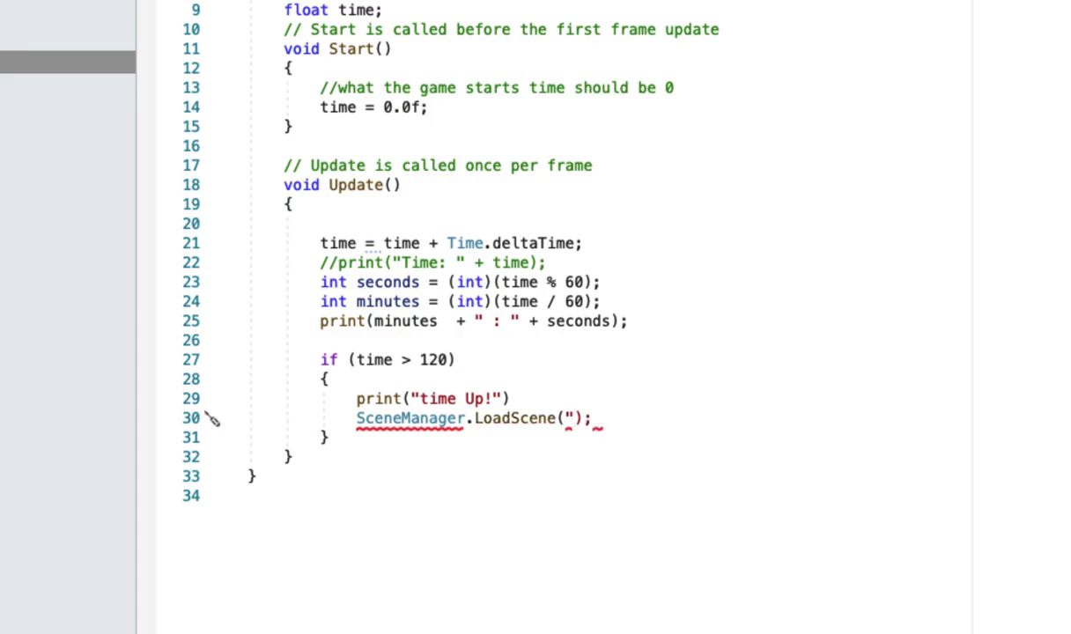
{"action": "type", "text": "Box"}
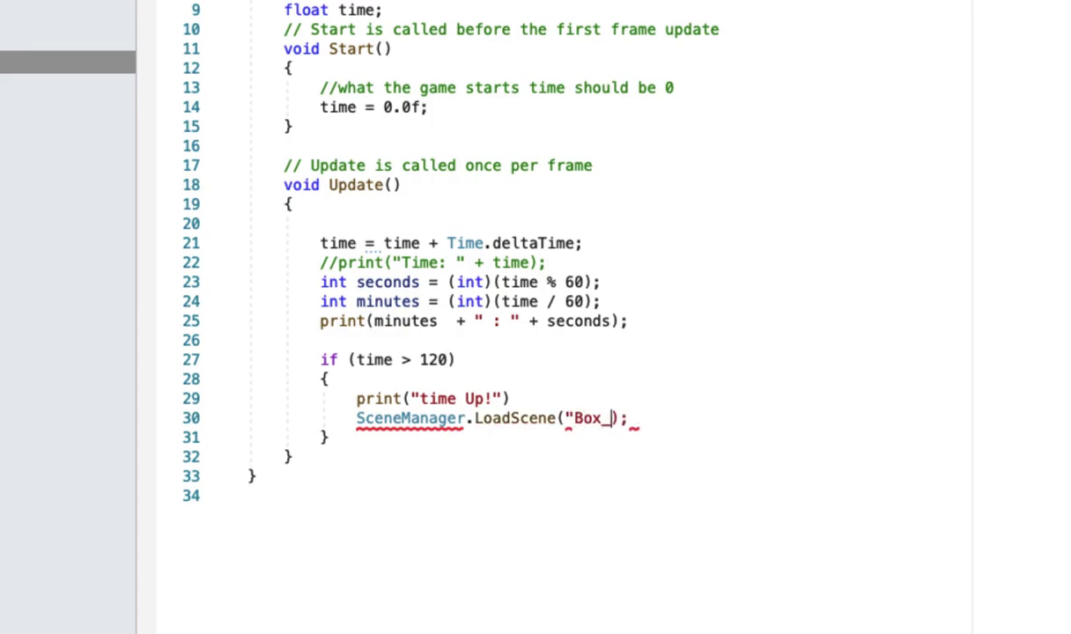
{"action": "type", "text": "Colle"}
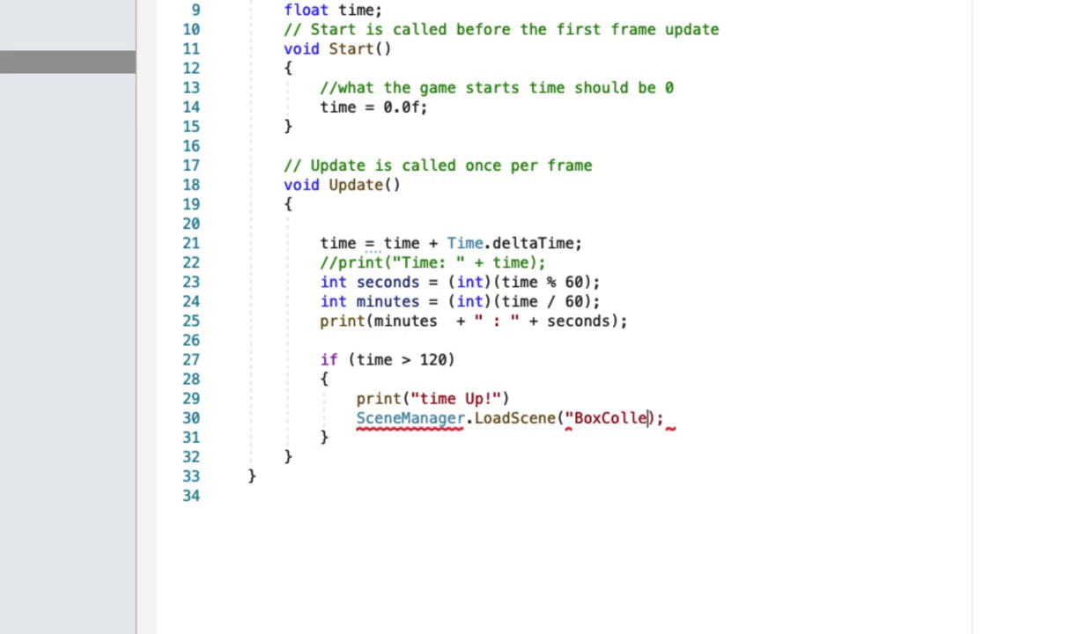
{"action": "type", "text": "cting1"}
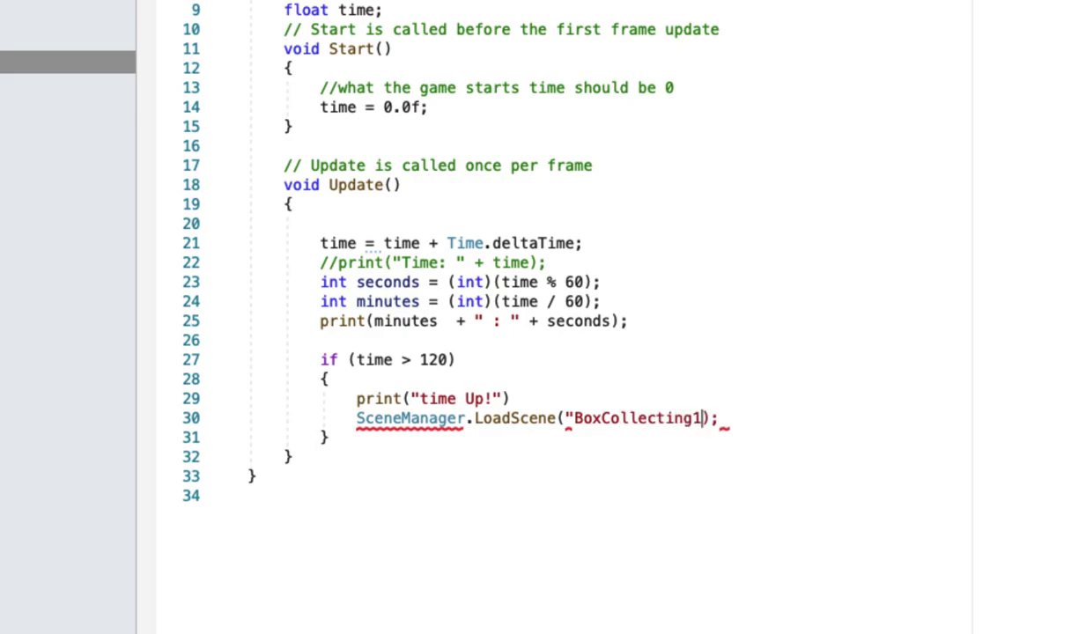
{"action": "type", "text": "\""}
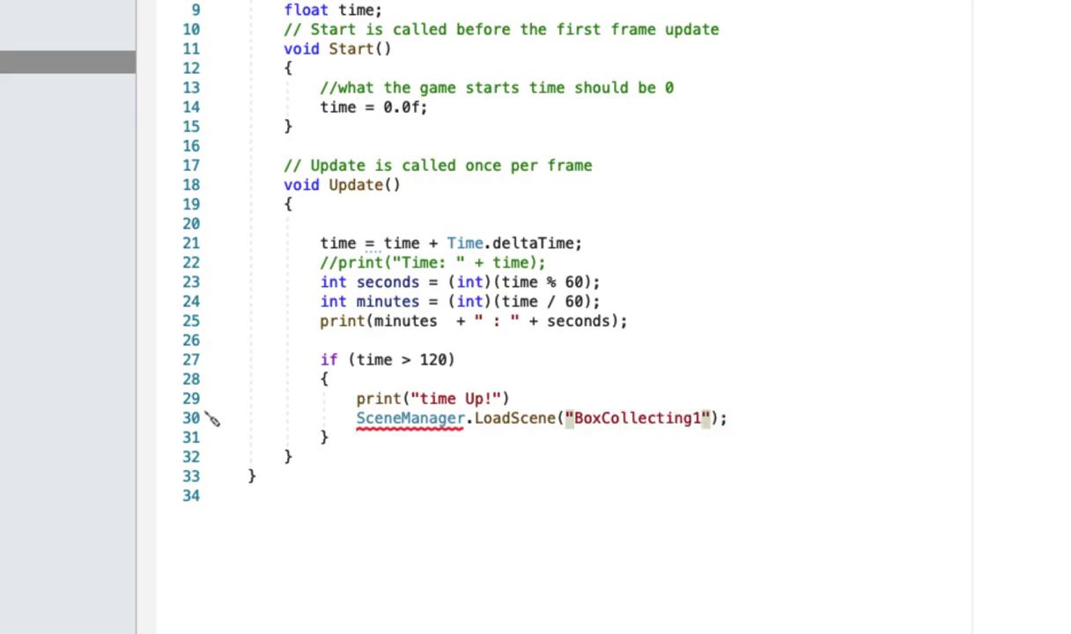
Save timer.cs and let Unity recompile it, revealing a missing-semicolon error on line 29.
{"action": "left_click", "coordinate": [743, 421]}
{"action": "key", "text": "super+s"}
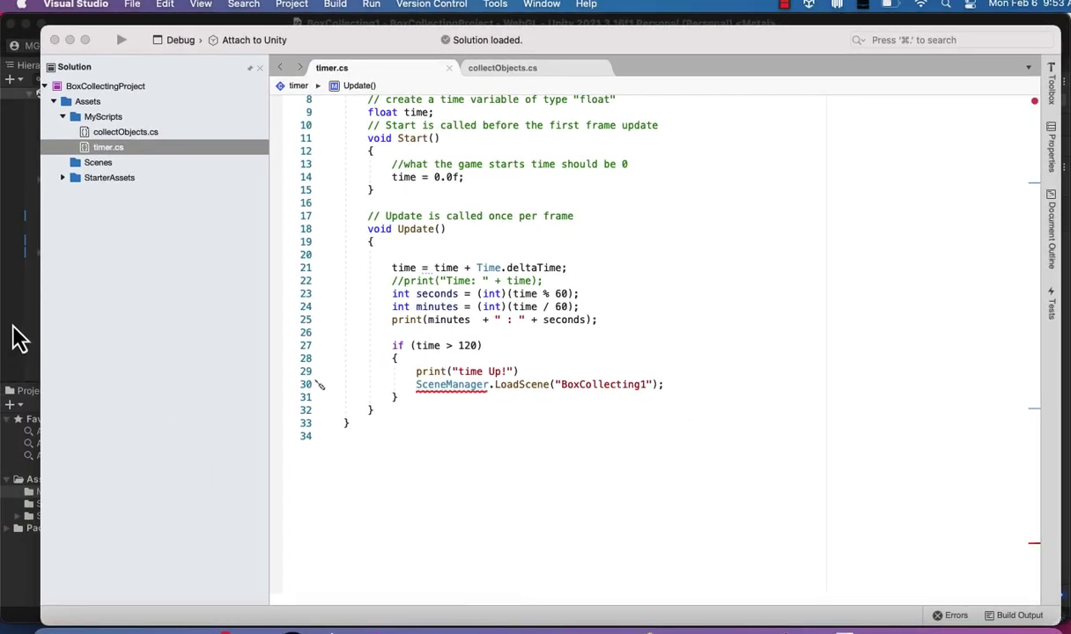
{"action": "left_click", "coordinate": [20, 338]}
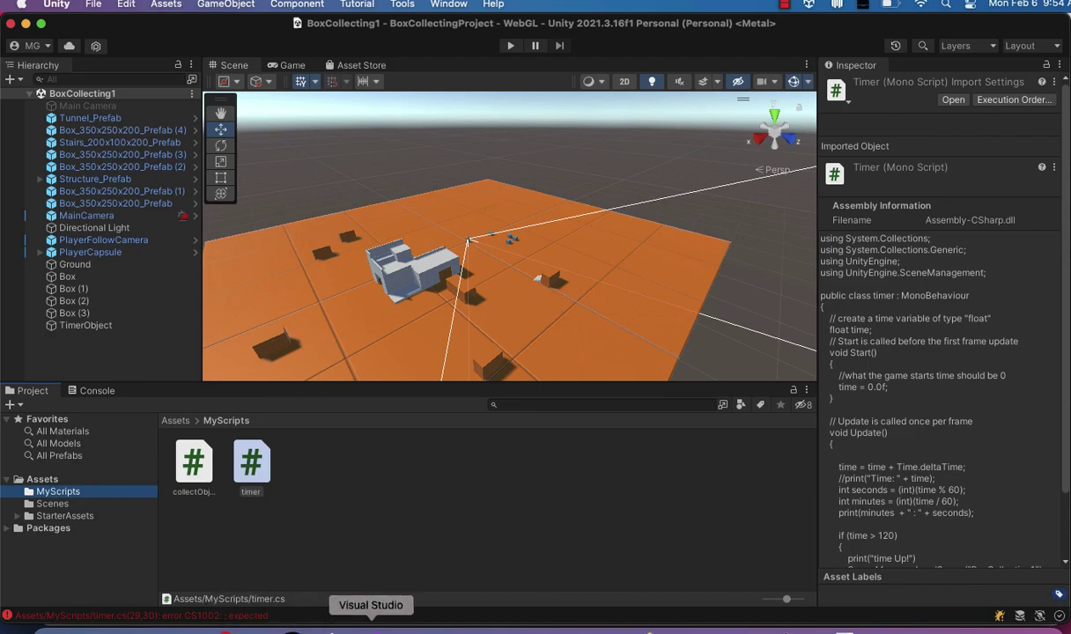
Add the missing semicolon after print("time Up!") and save so it compiles cleanly.
{"action": "left_click", "coordinate": [371, 629]}
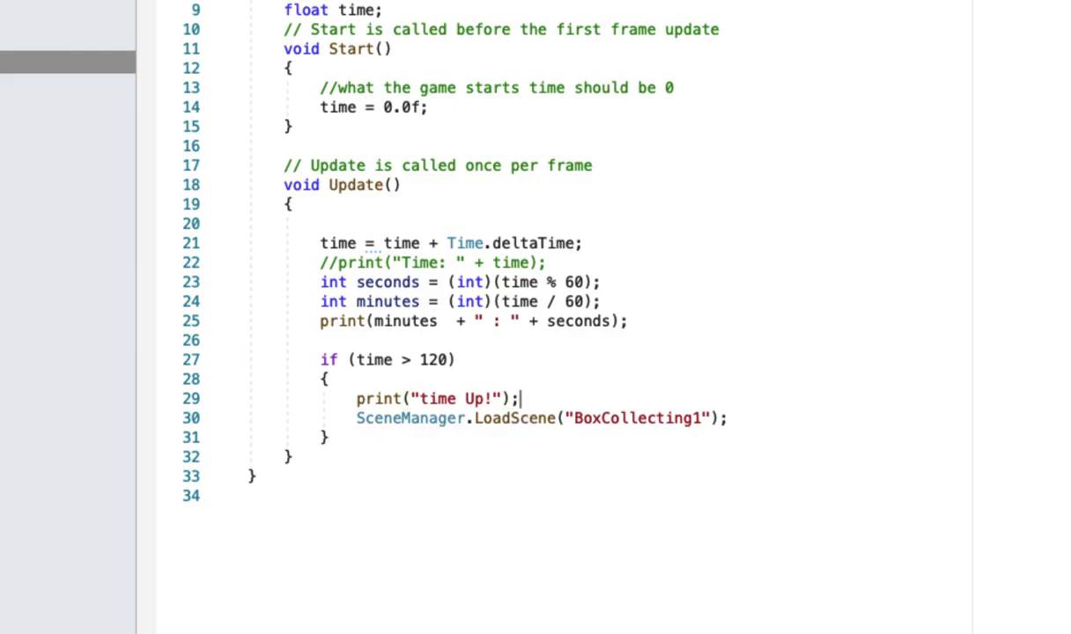
{"action": "key", "text": "ctrl+s"}
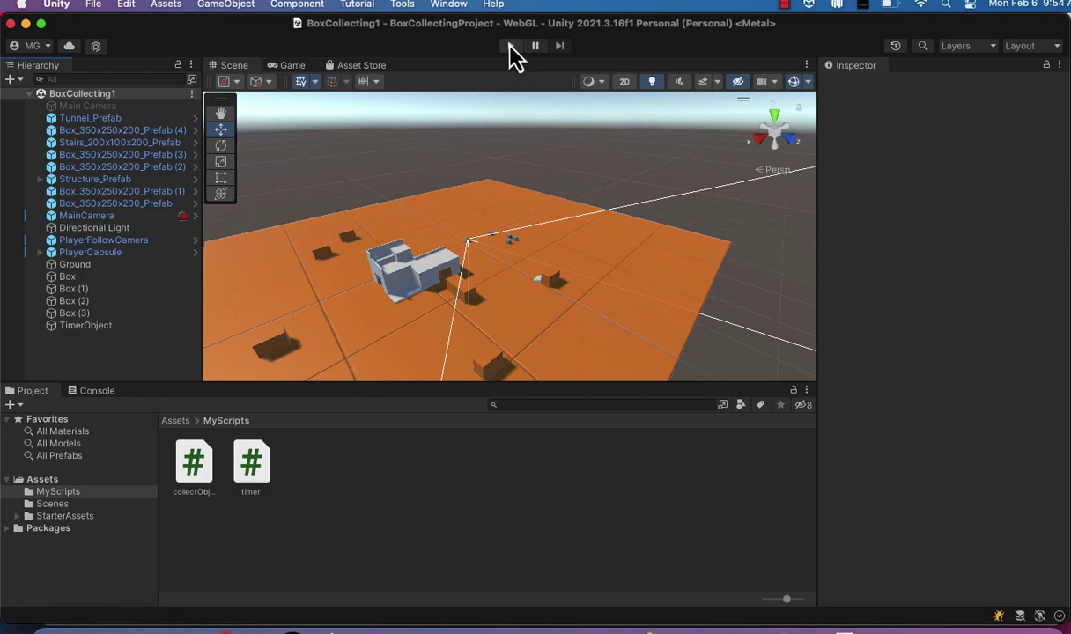
Enter Play mode and walk the player with W and D toward the grey building.
{"action": "left_click", "coordinate": [511, 46]}
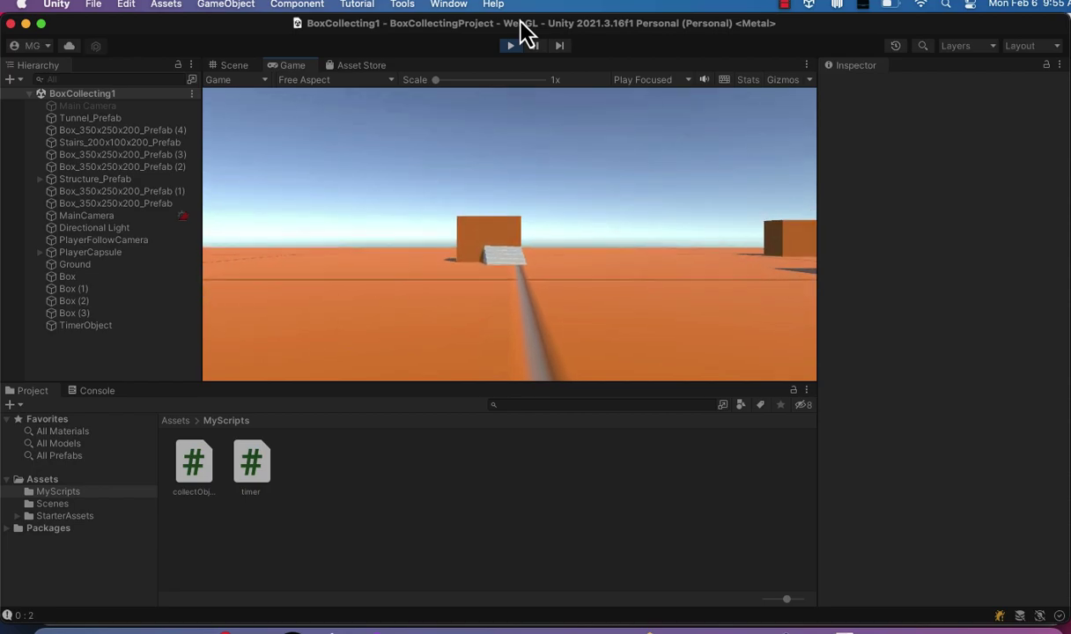
{"action": "key", "text": "w"}
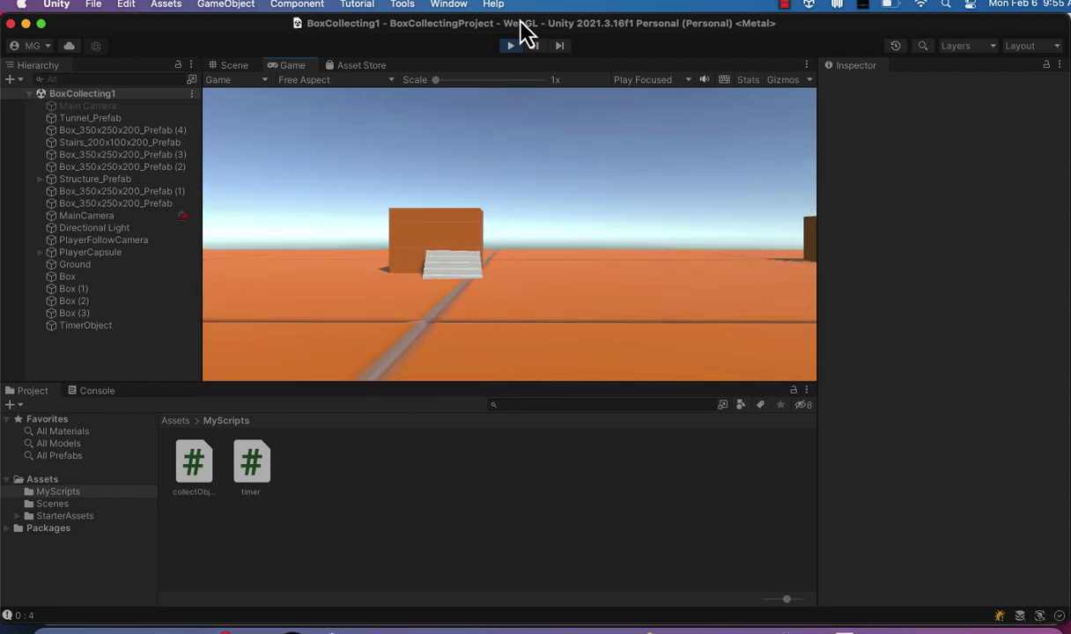
{"action": "key", "text": "d"}
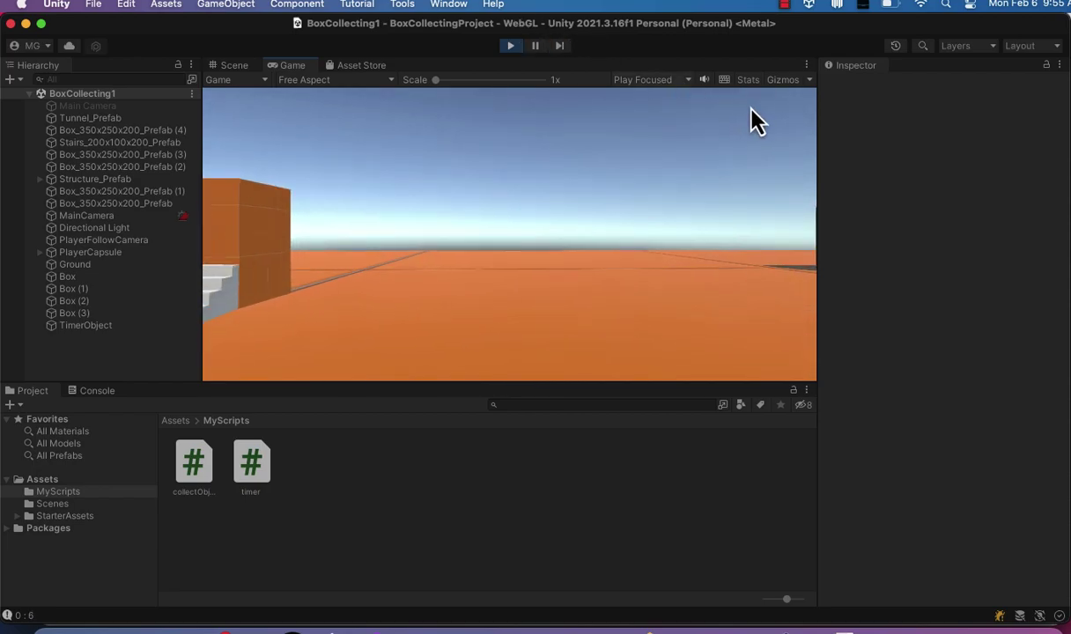
{"action": "key", "text": "d"}
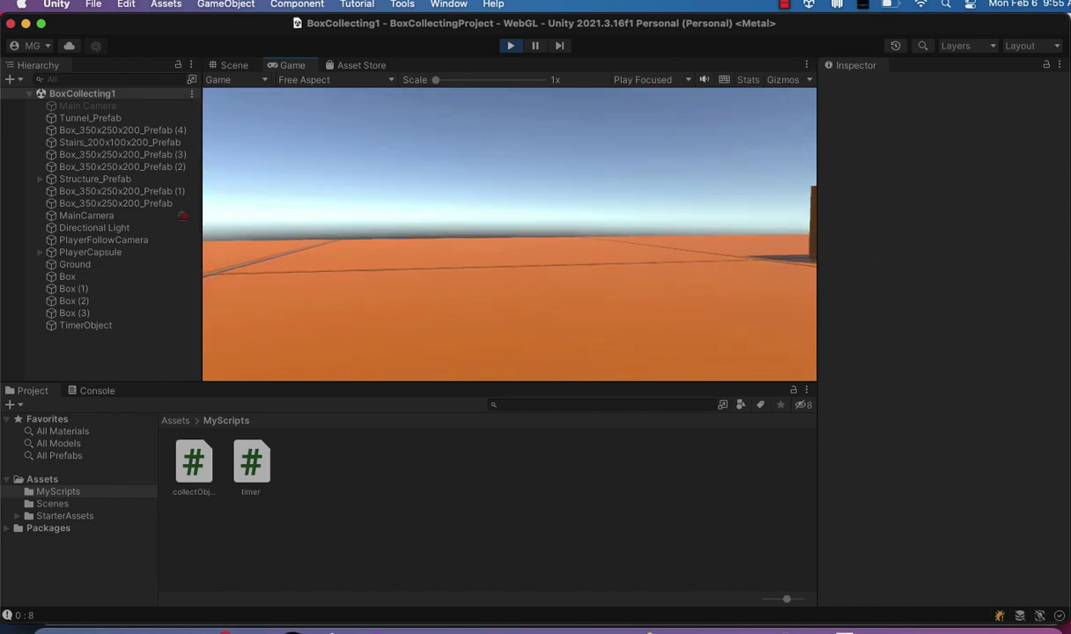
{"action": "key", "text": "d"}
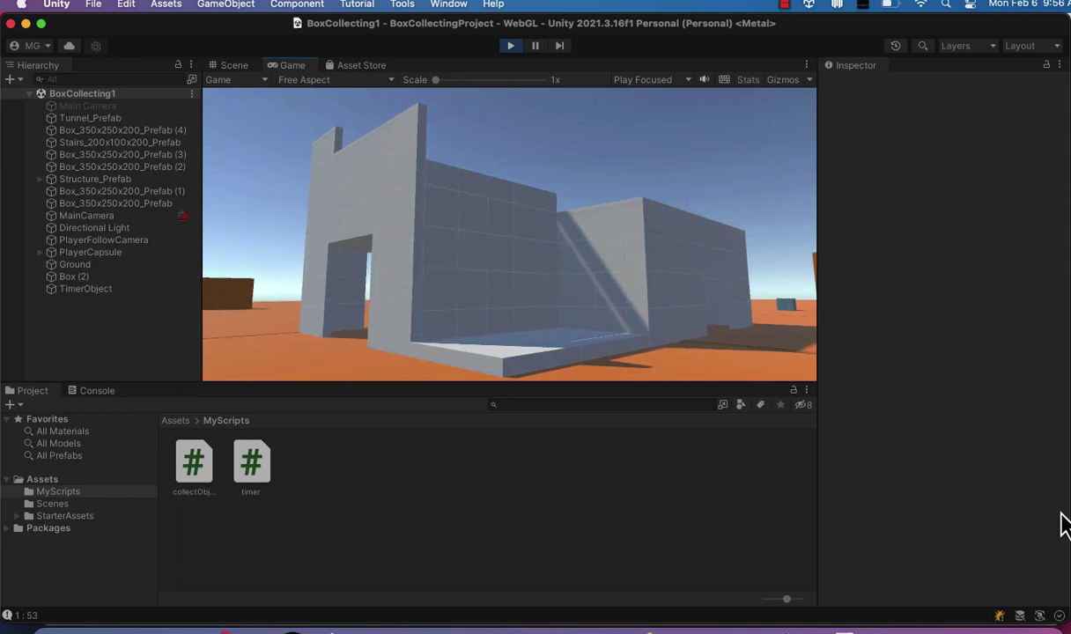
Keep walking around the grey building with A and D until the timer nears two minutes.
{"action": "key", "text": "a"}
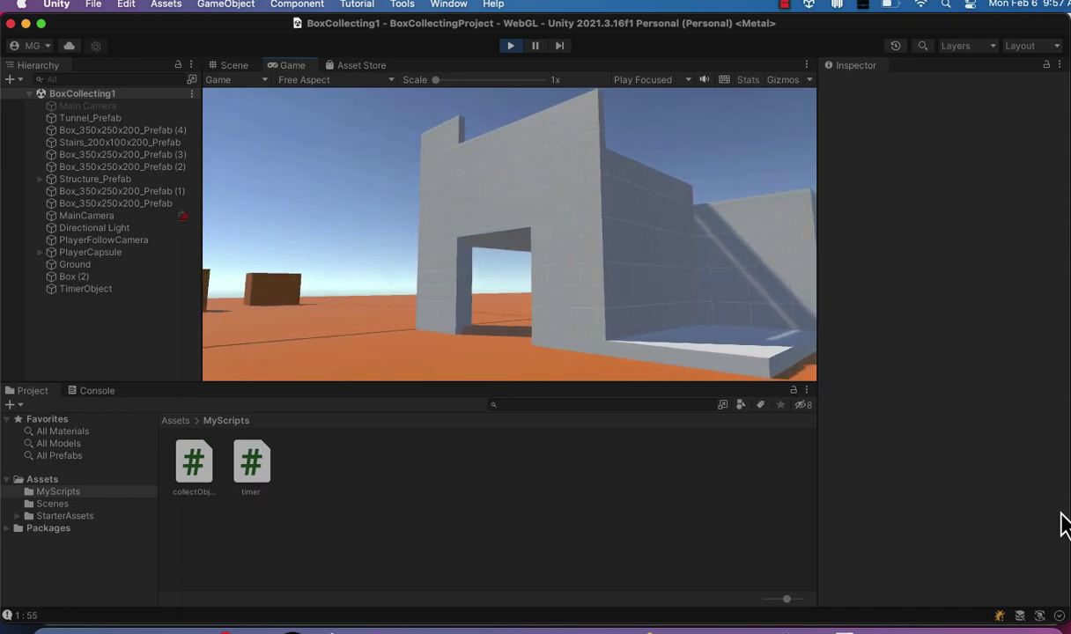
{"action": "key", "text": "a"}
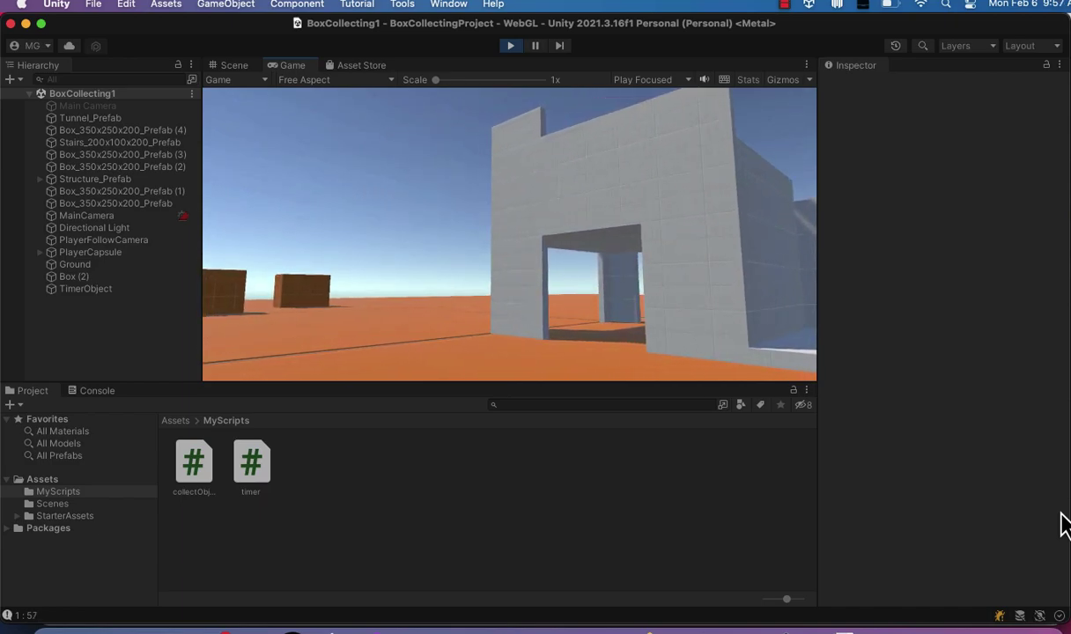
{"action": "key", "text": "d"}
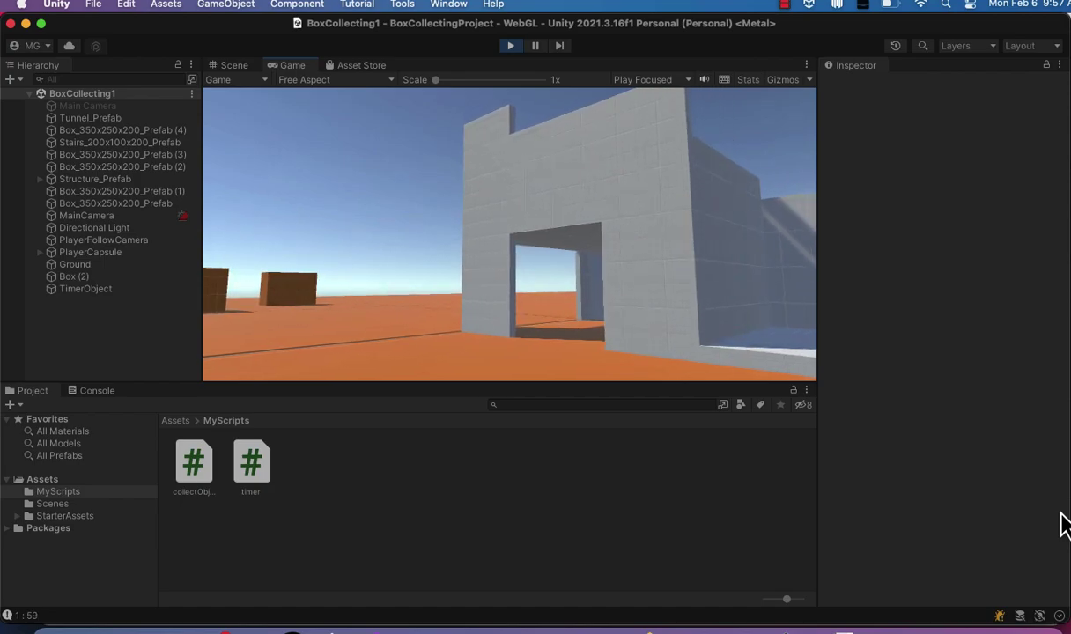